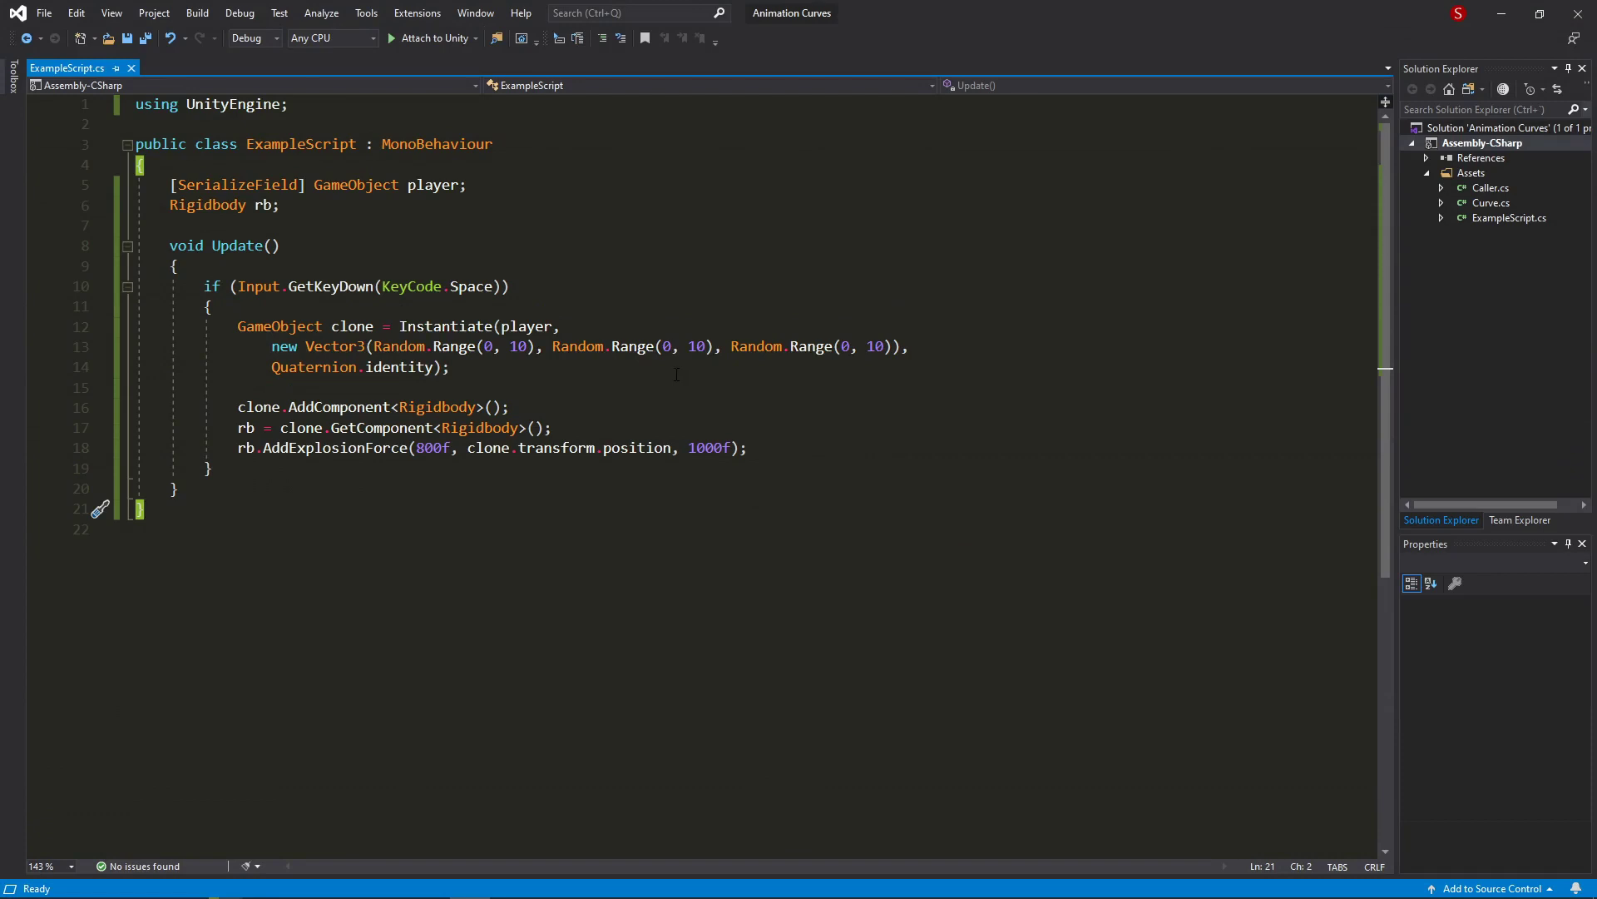
Open the Debug menu to reach its Options command
click(236, 16)
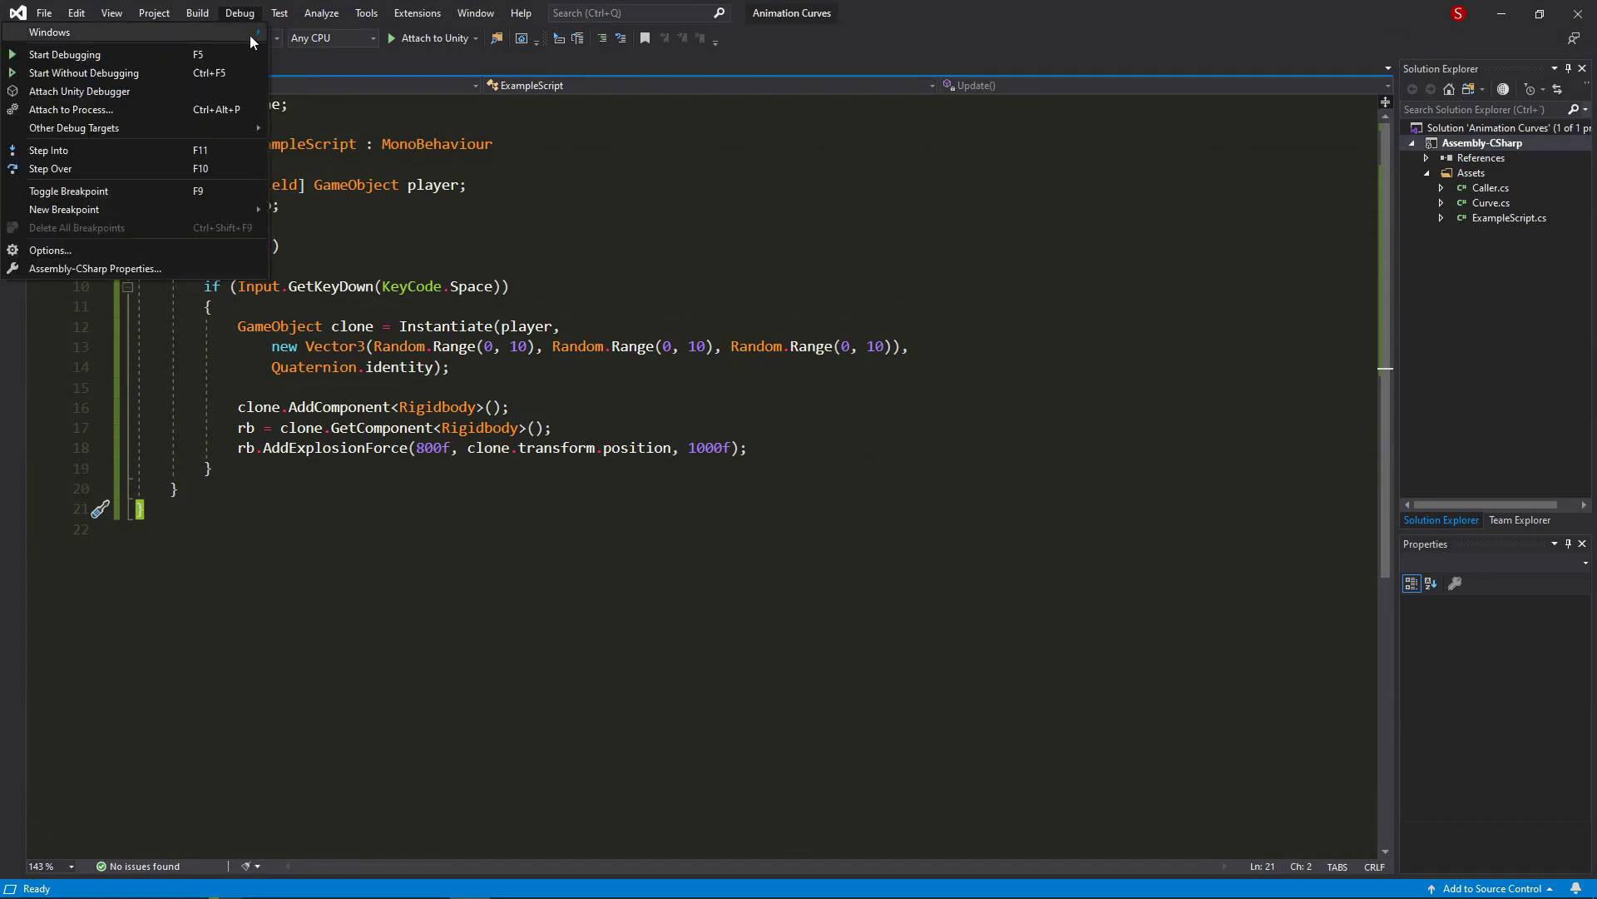
click(244, 16)
click(244, 17)
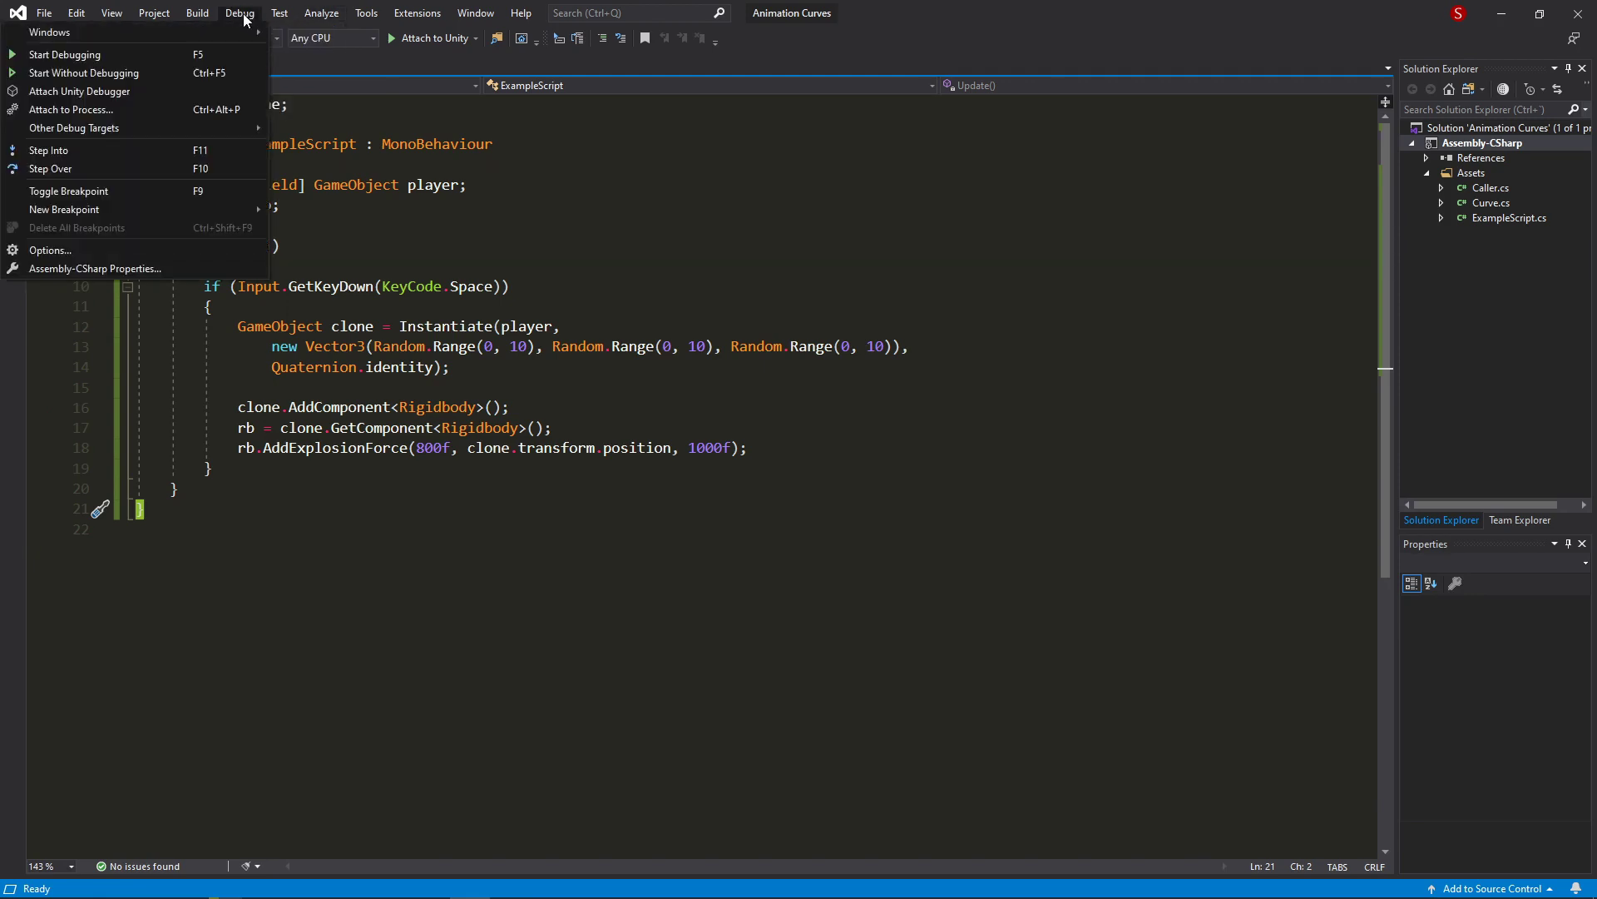
Open Debug > Options and expand the Environment node in the tree
click(218, 248)
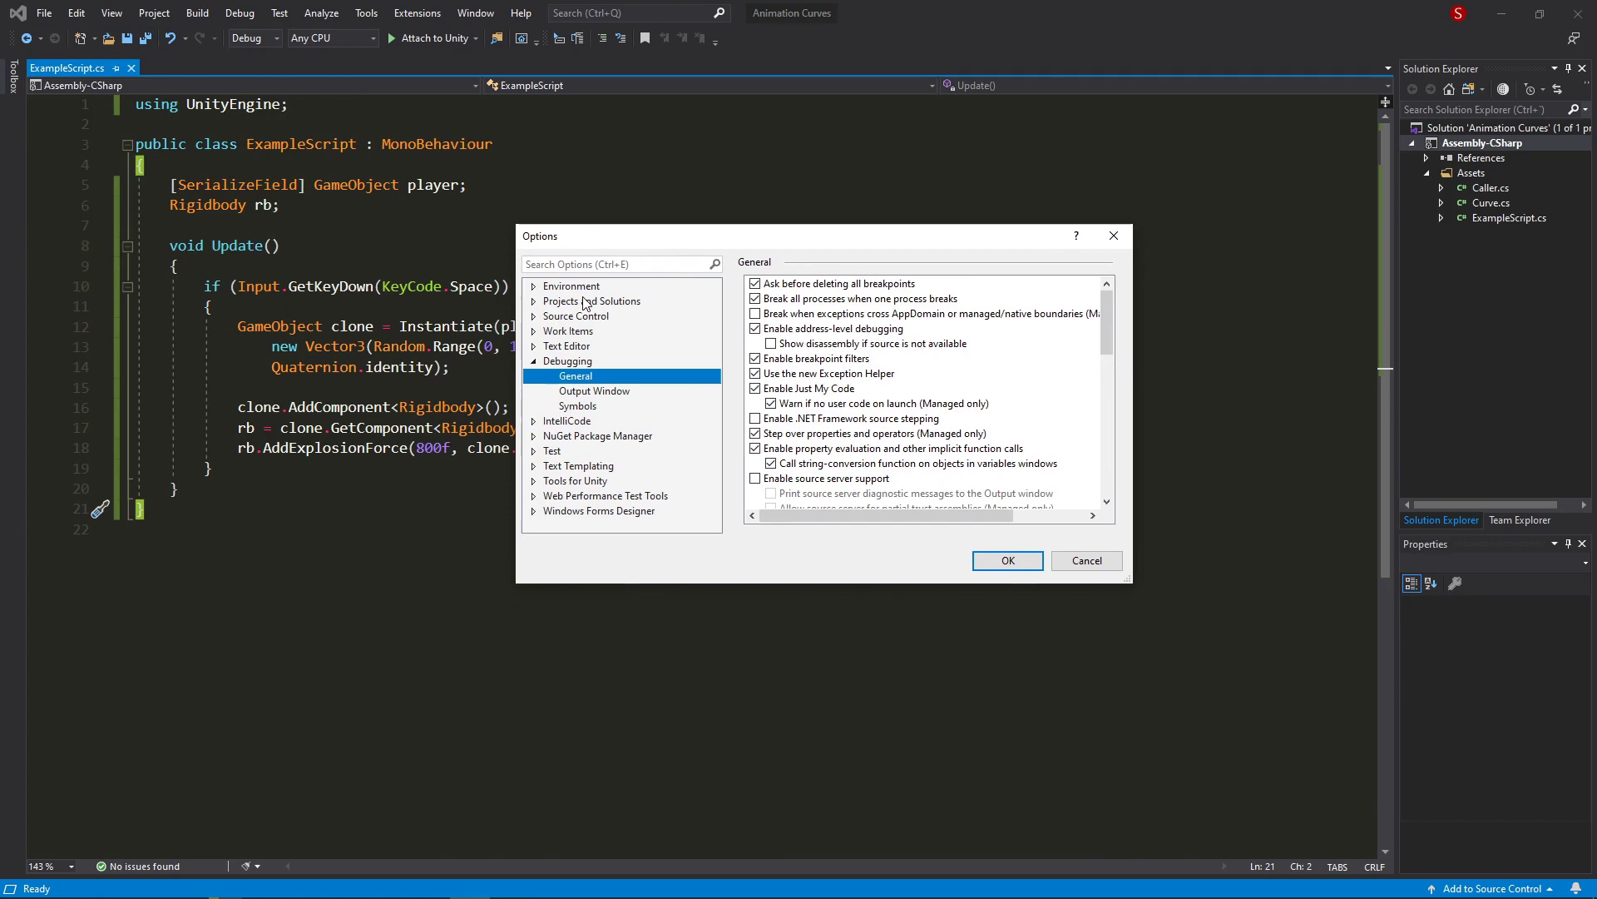
click(533, 286)
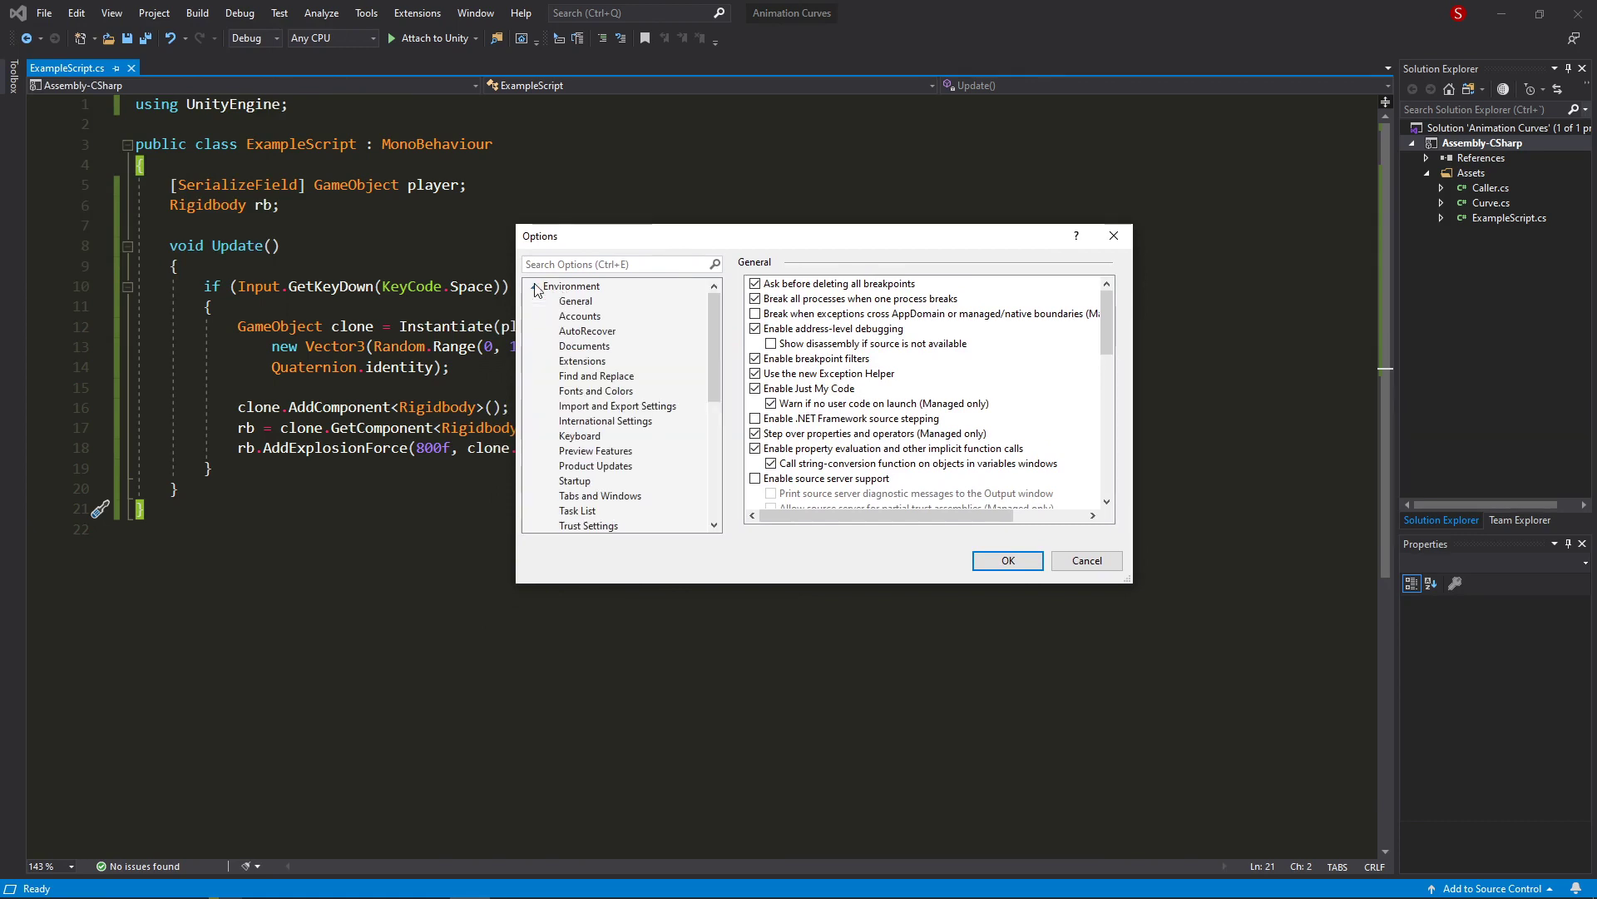
On Environment > Keyboard, filter by 'unity' and select Help.UnityAPIReference
click(592, 435)
click(841, 323)
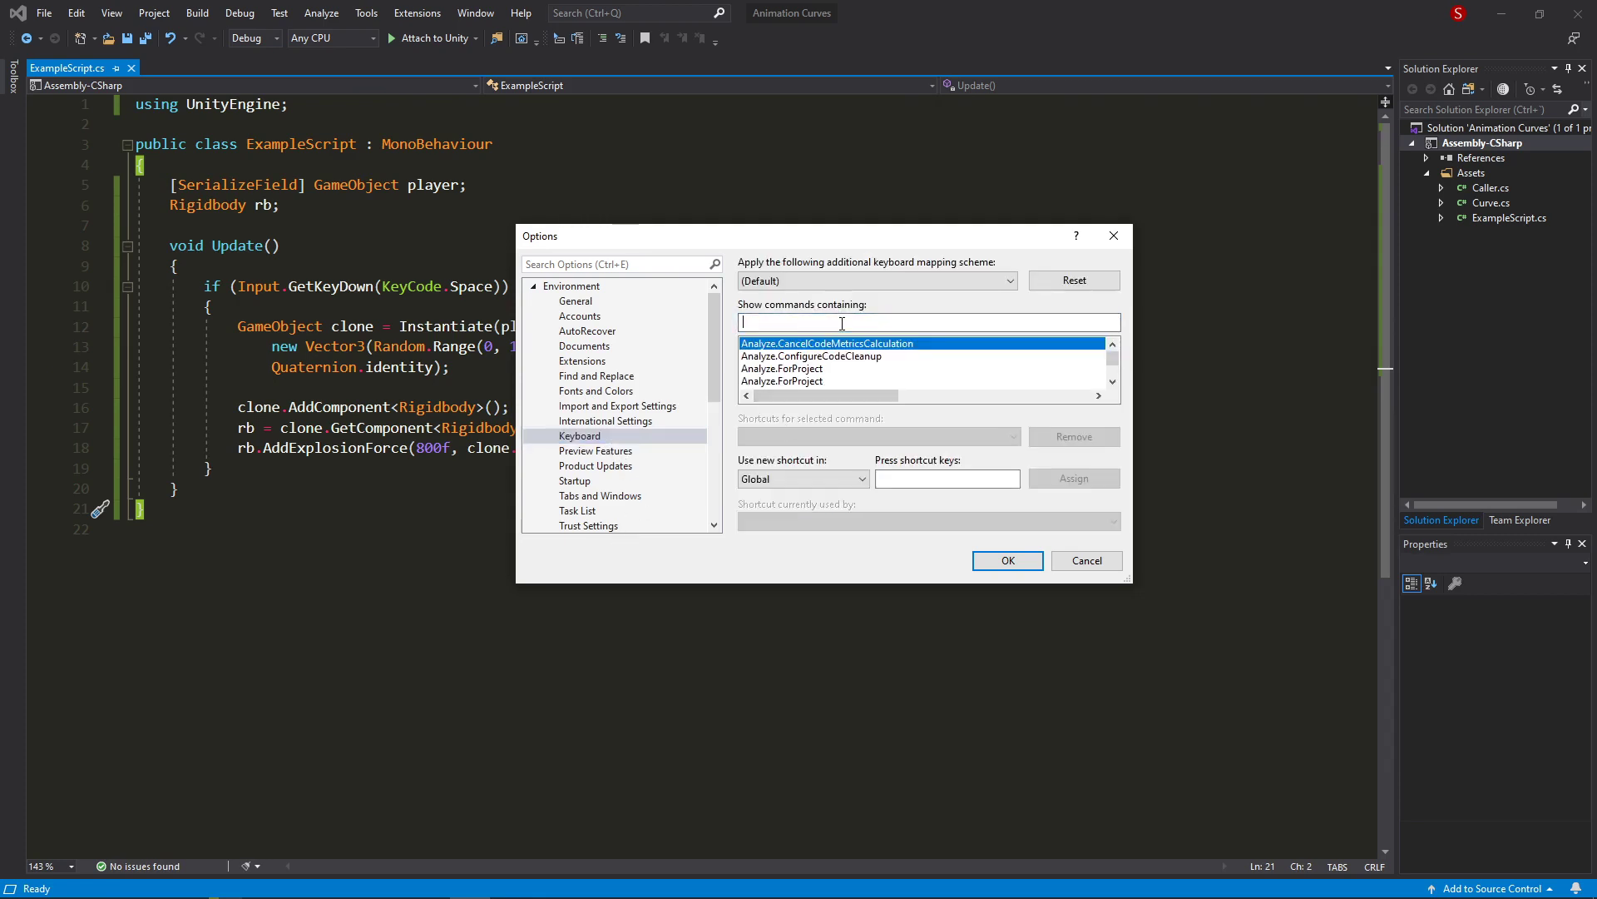
text(unity)
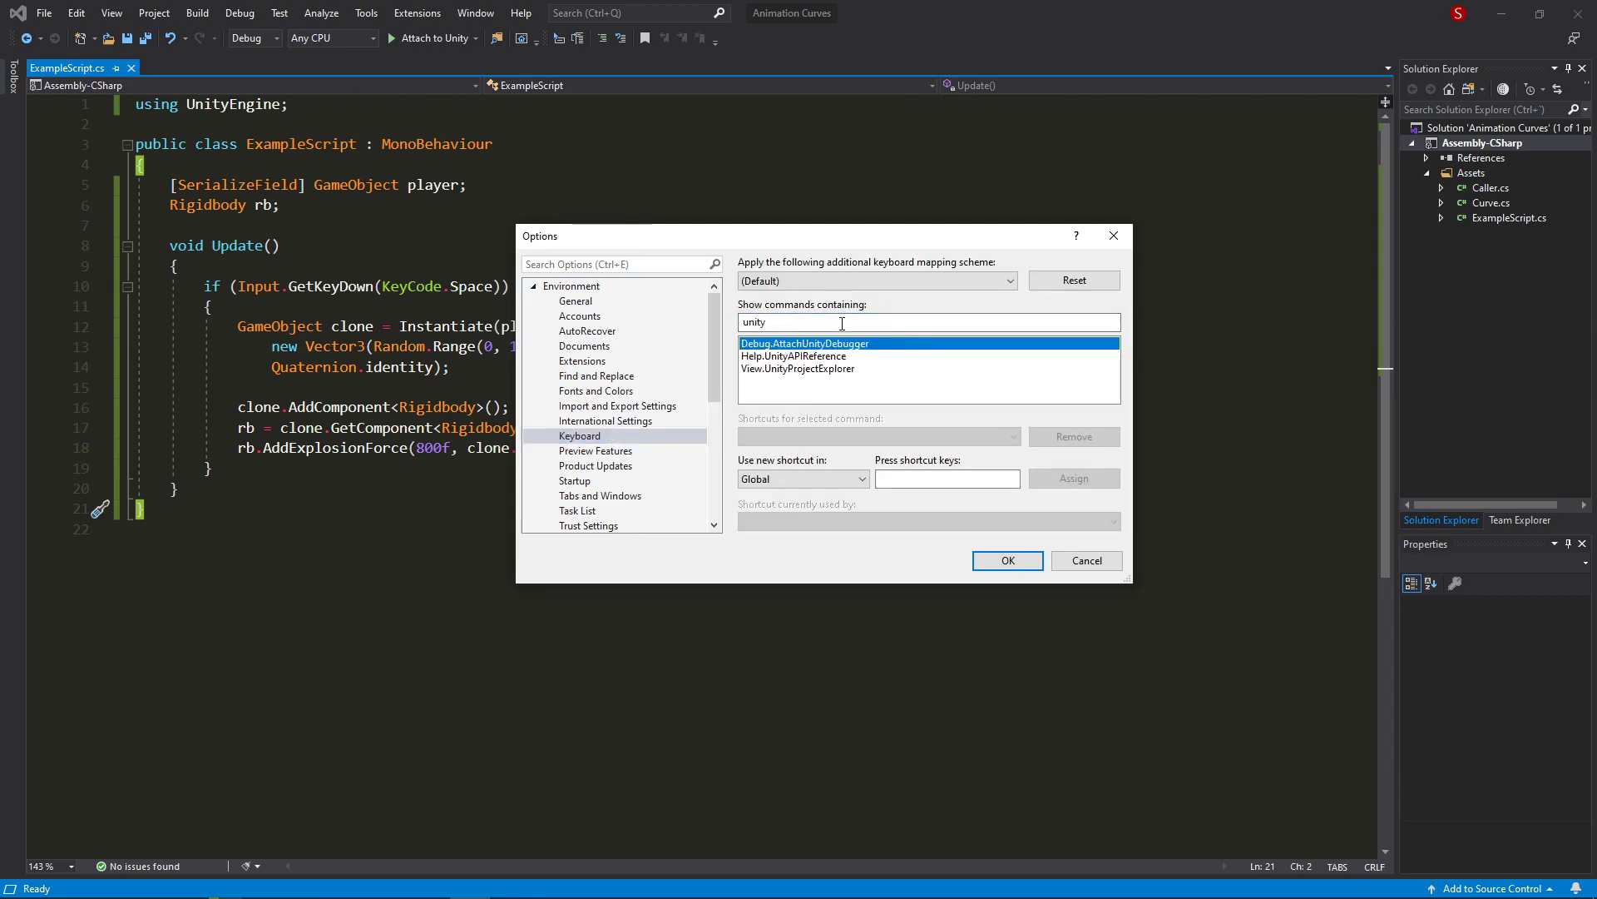
click(787, 356)
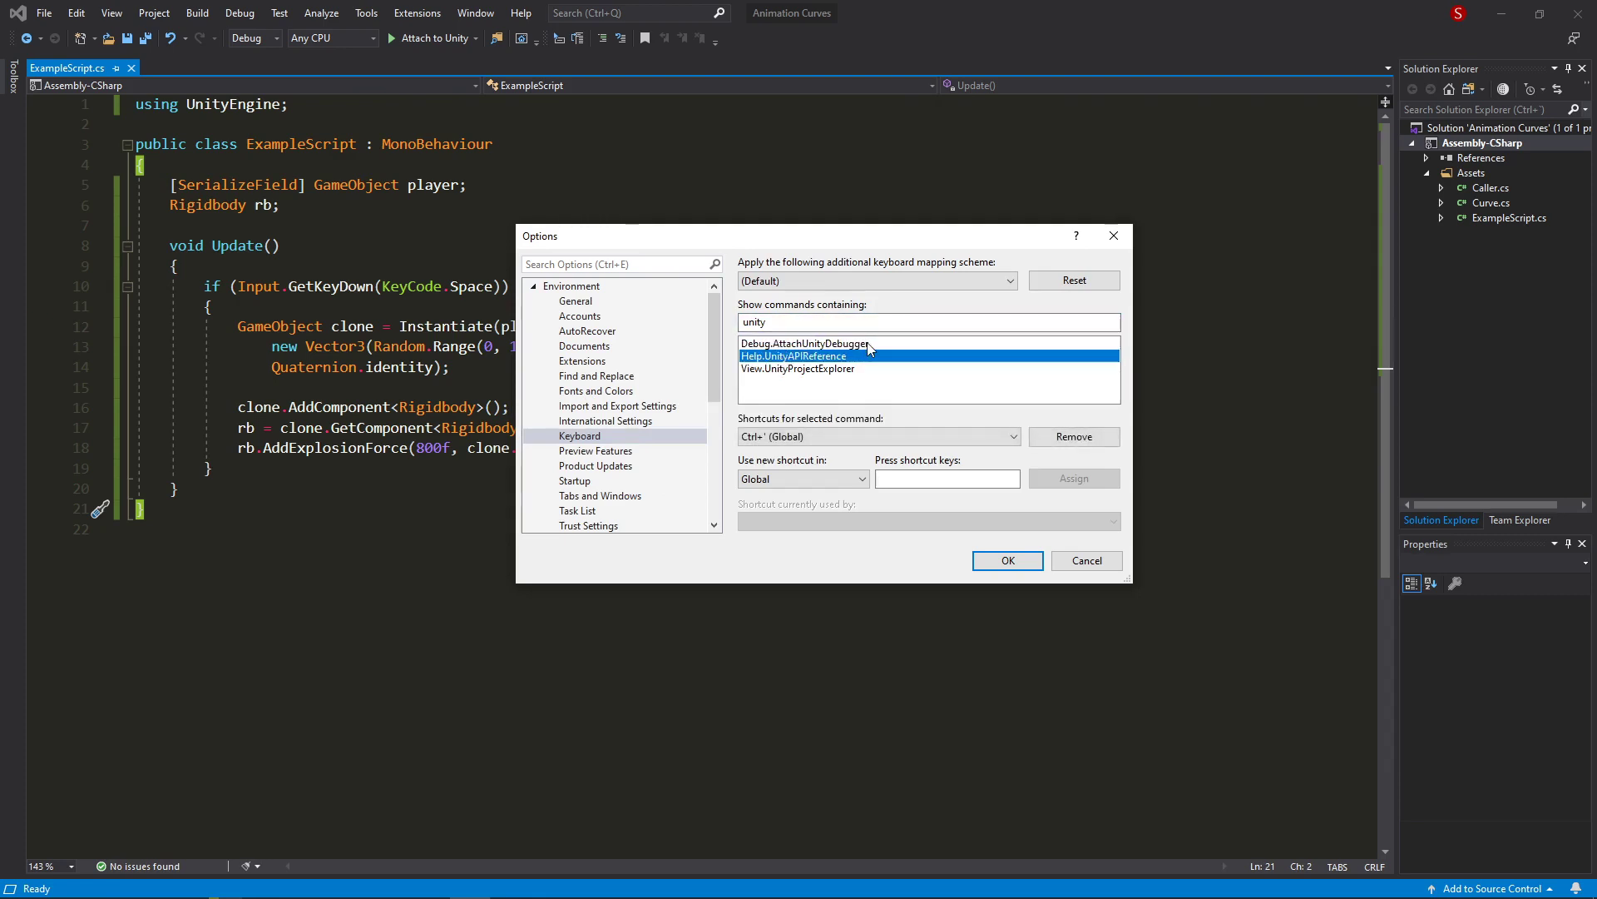
Replace Help.UnityAPIReference's old shortcut with Ctrl+' as a global binding
click(949, 484)
click(1074, 437)
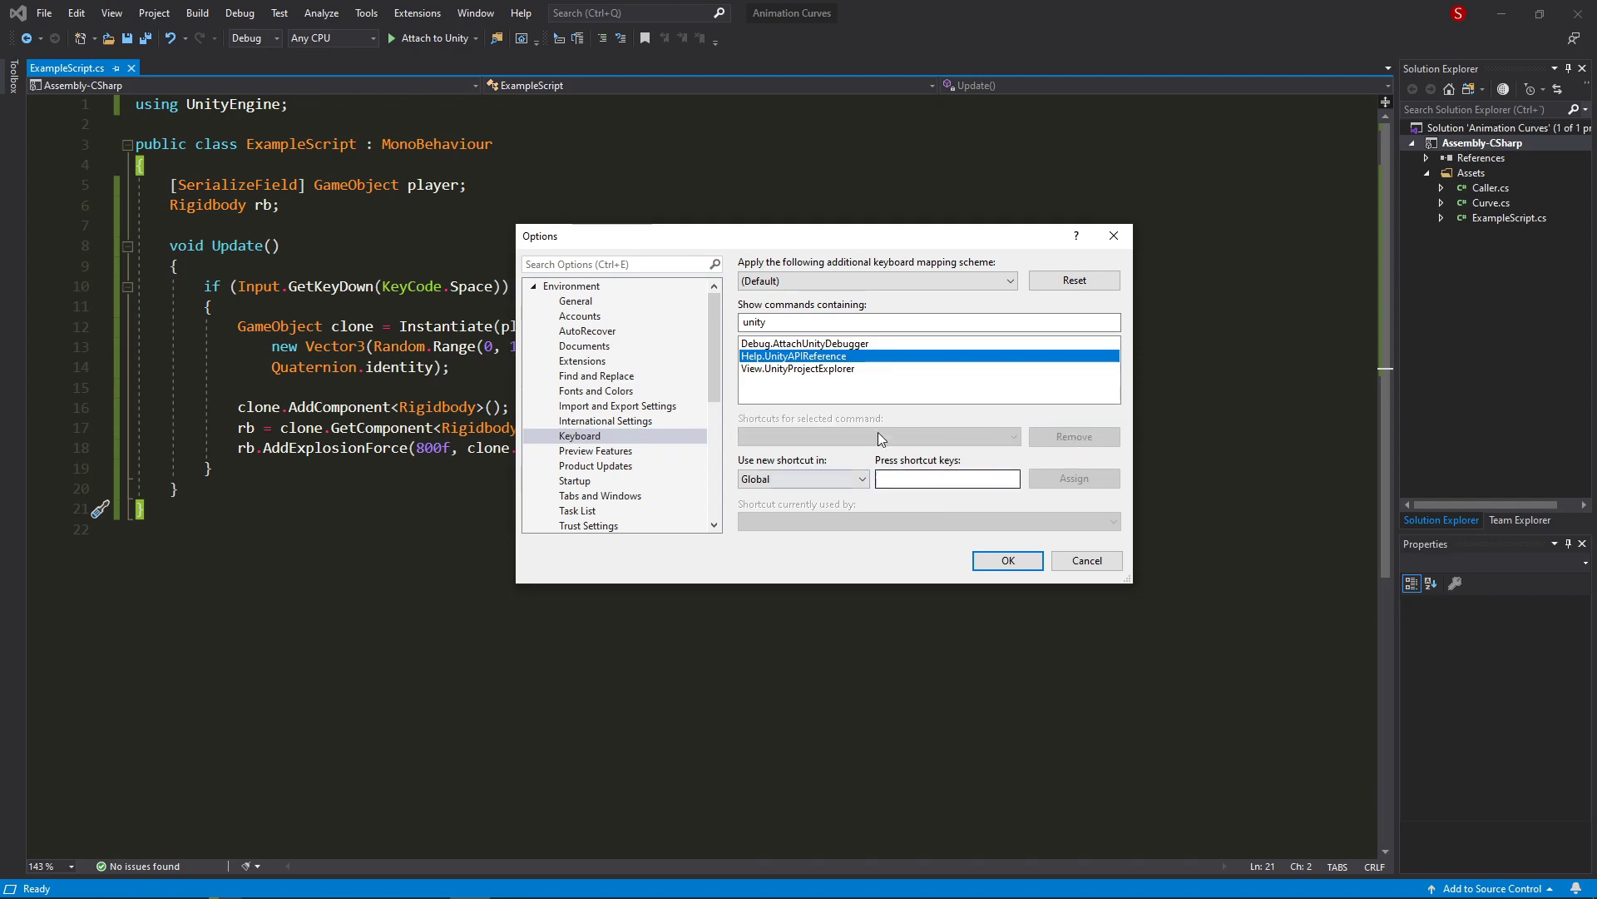
click(926, 477)
key(ctrl+apostrophe)
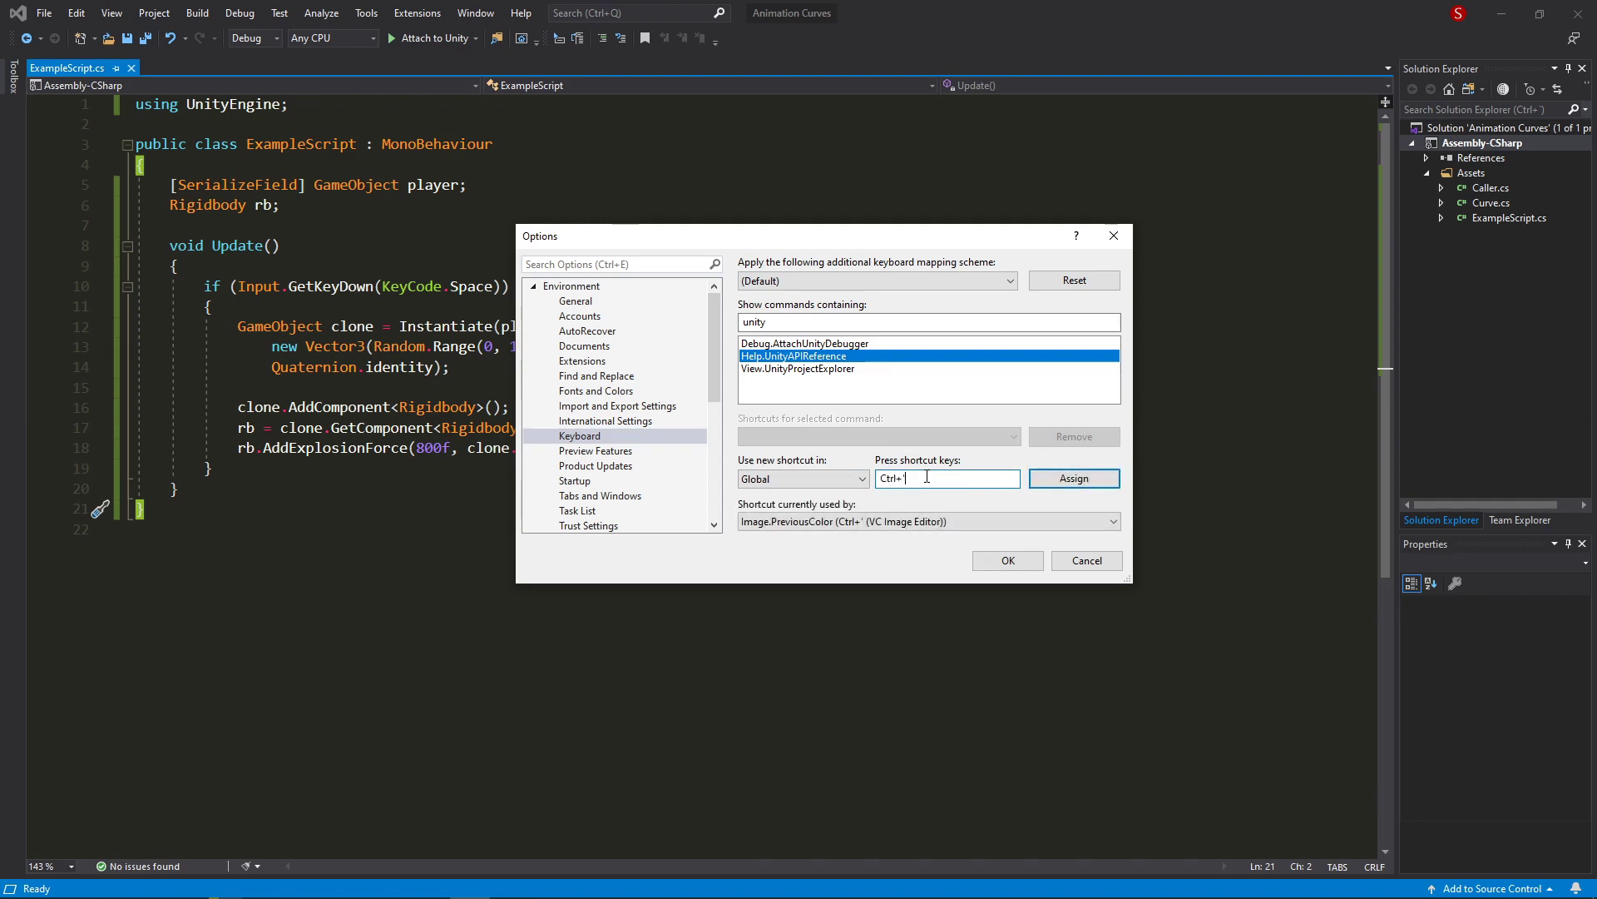
drag(920, 244, 855, 248)
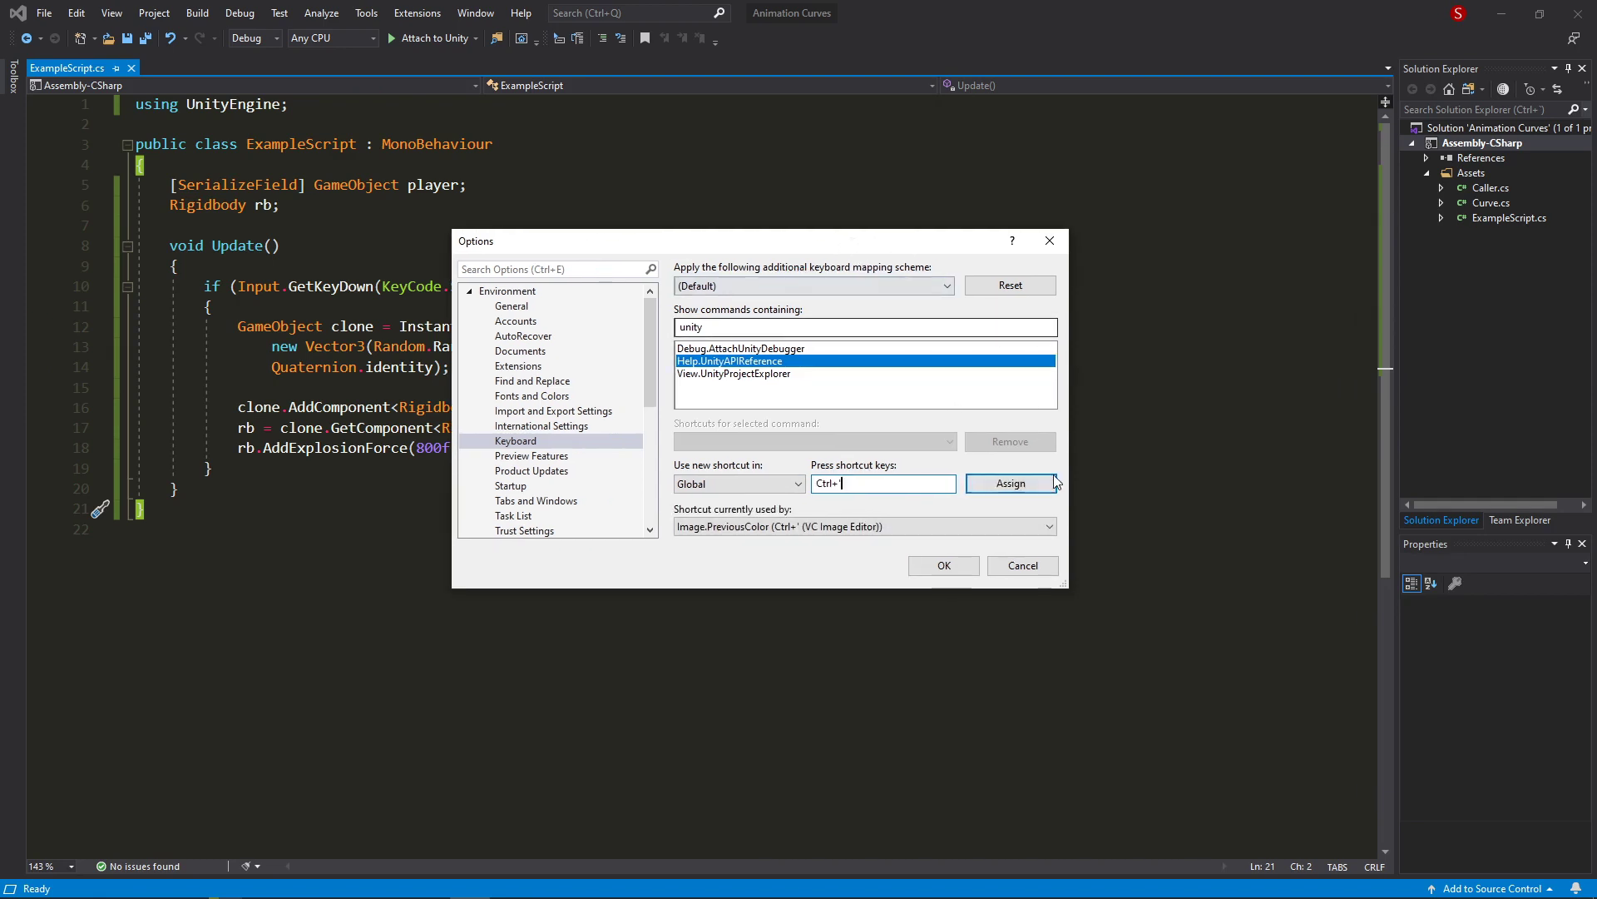
click(1010, 483)
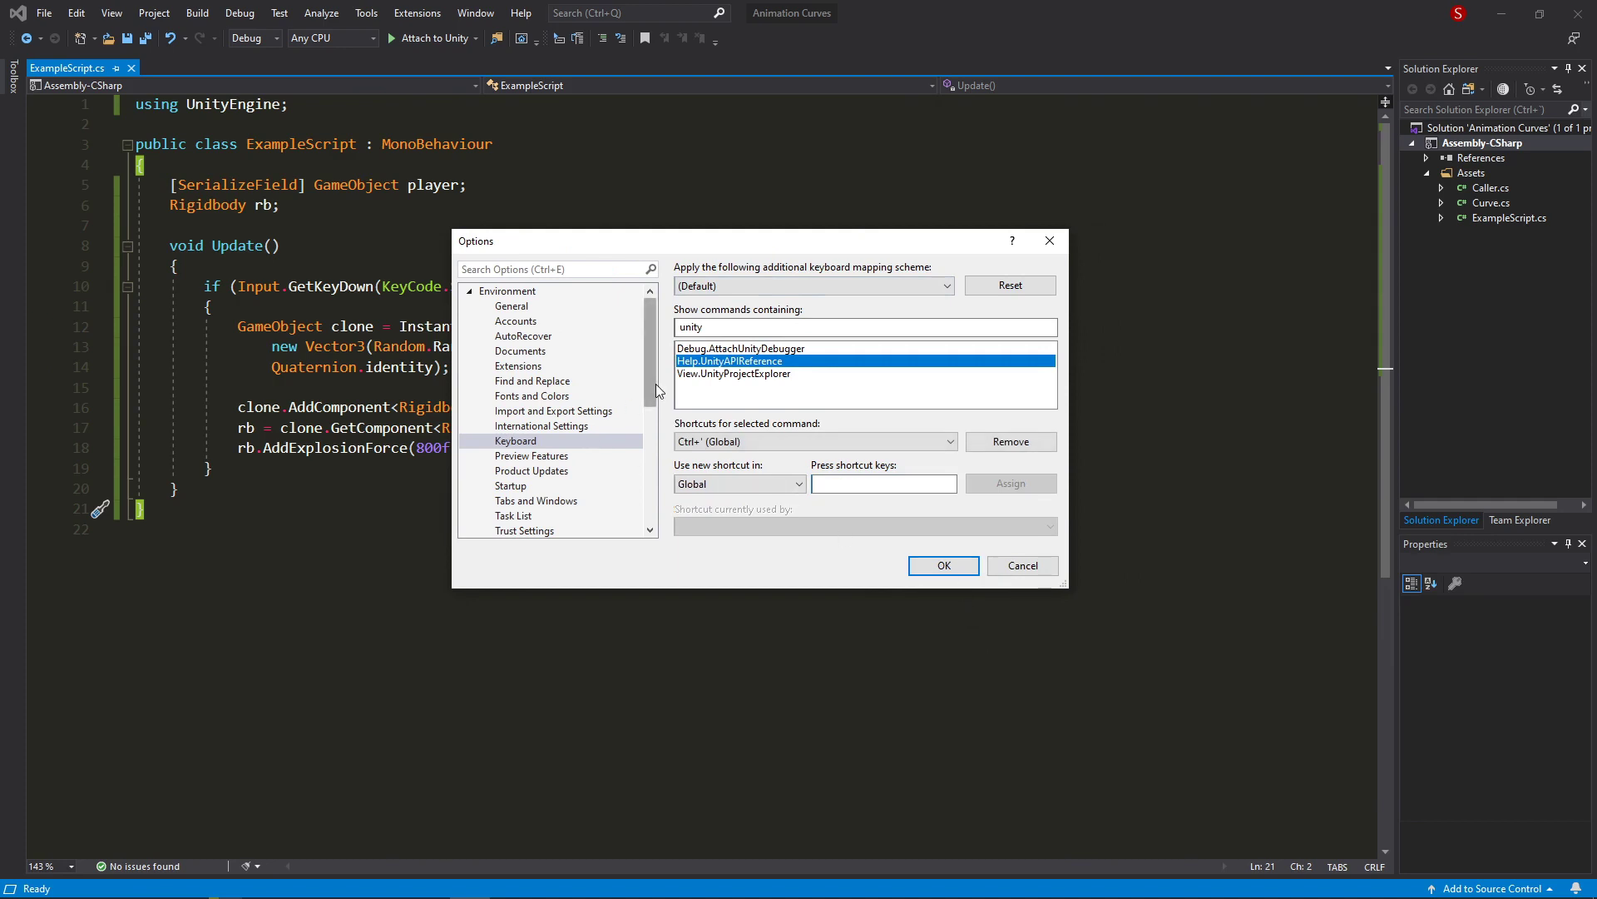
mouse_move(655, 384)
mouse_down()
mouse_move(654, 472)
mouse_move(650, 455)
mouse_up()
Set Tools for Unity's Documentation 'Use external browser' to True and save the options
click(511, 487)
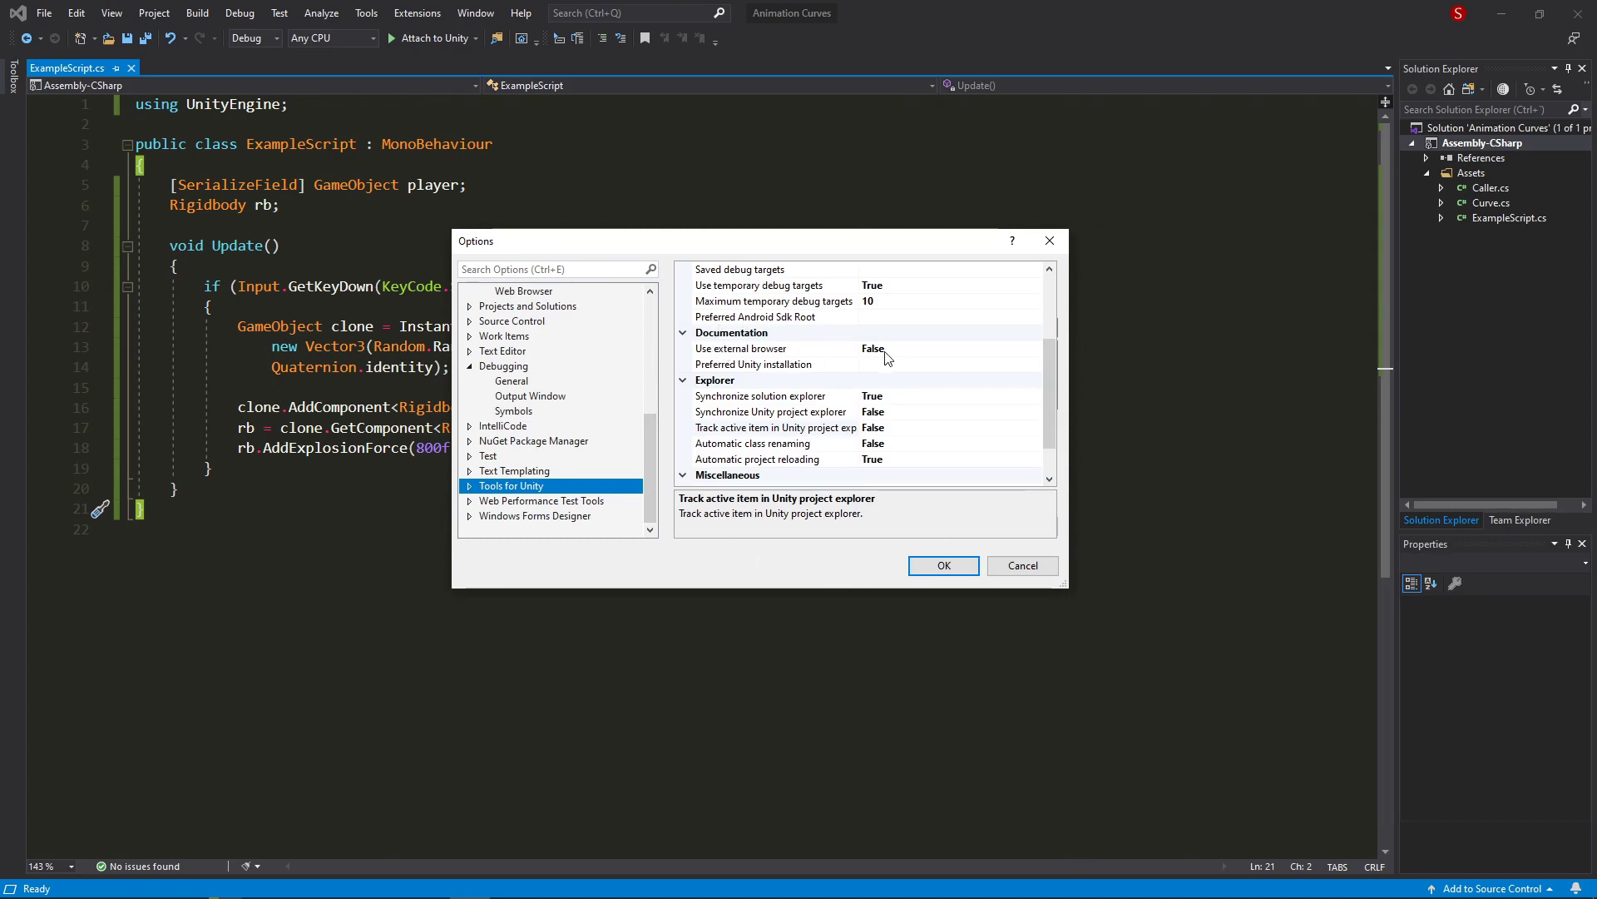
click(733, 349)
click(1034, 348)
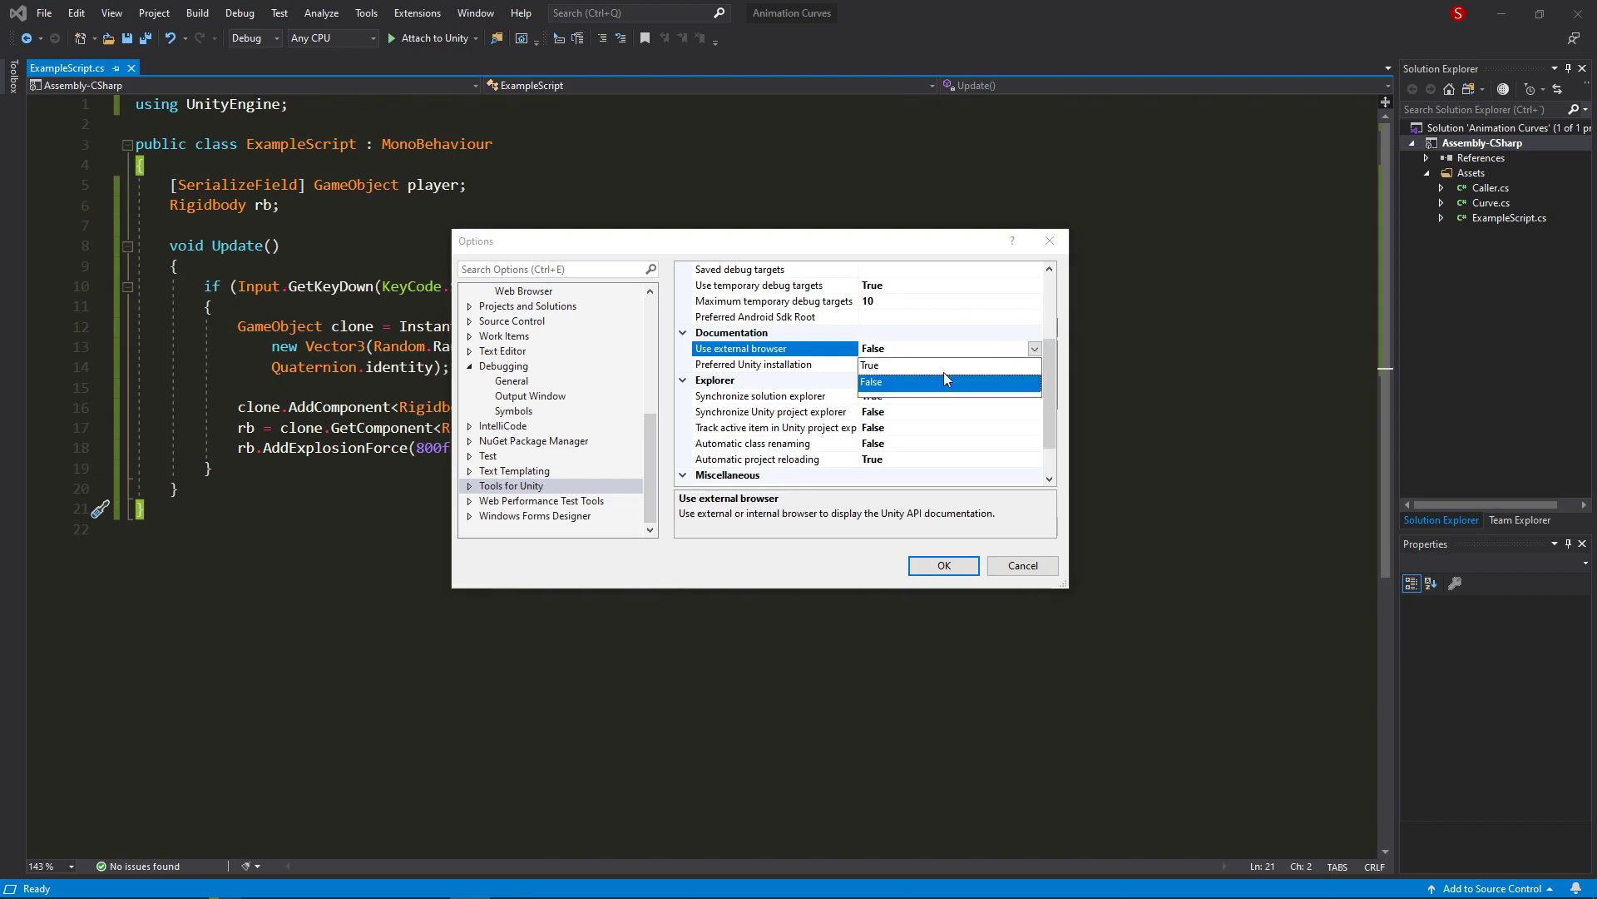
click(900, 365)
click(943, 566)
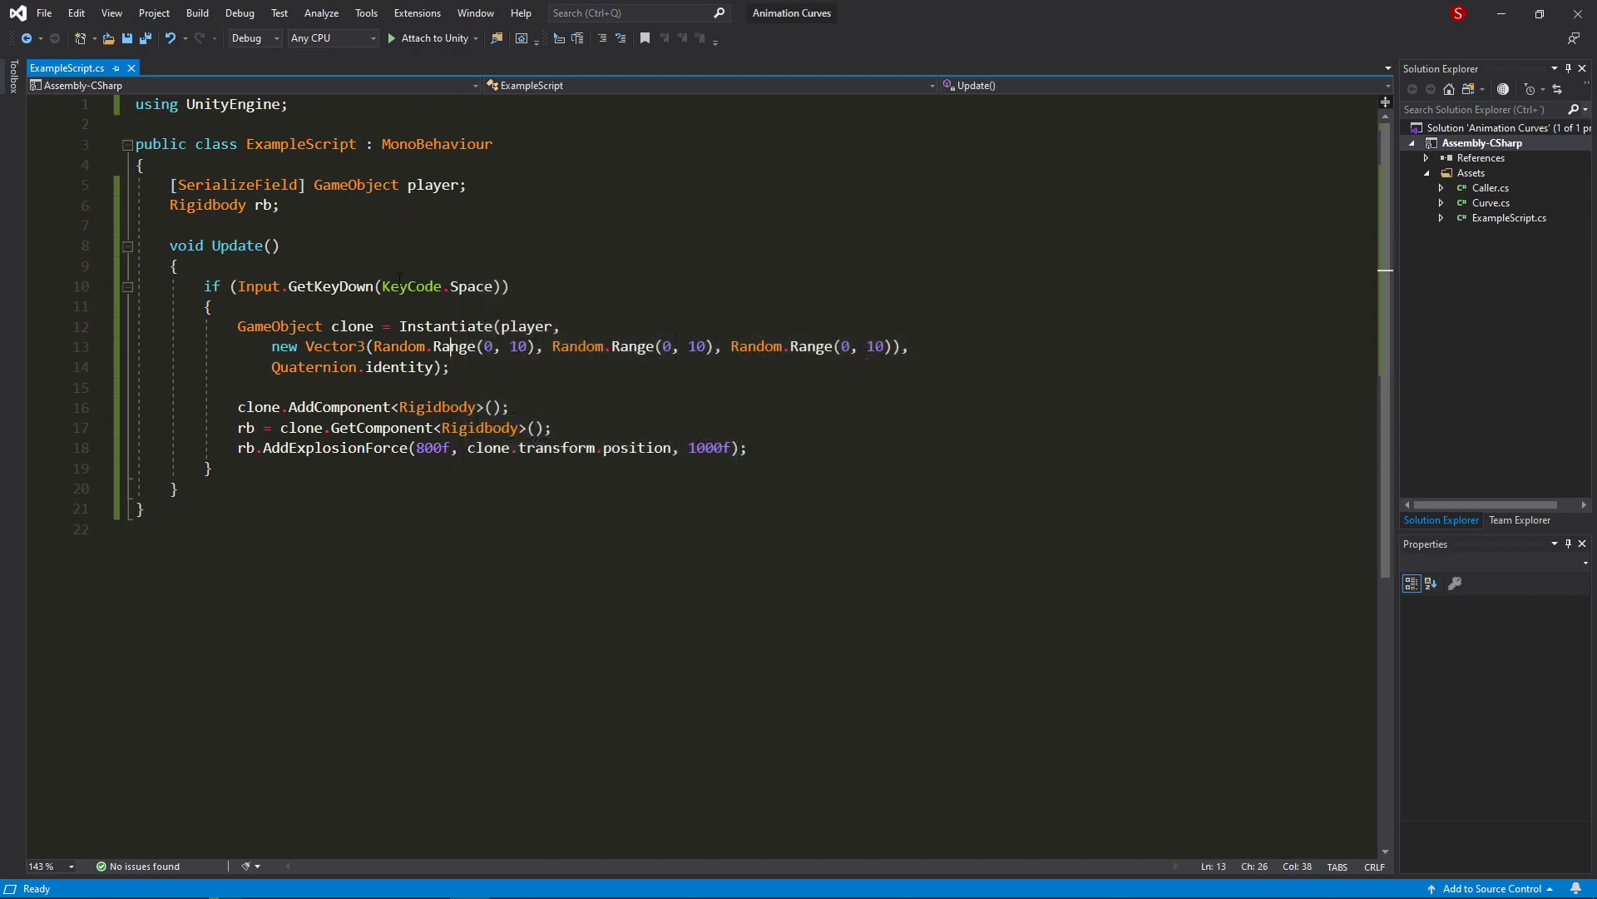
Look up GameObject in the Unity Scripting API docs using the new shortcut
click(351, 185)
key(Down)
key(Down)
key(Down)
click(349, 185)
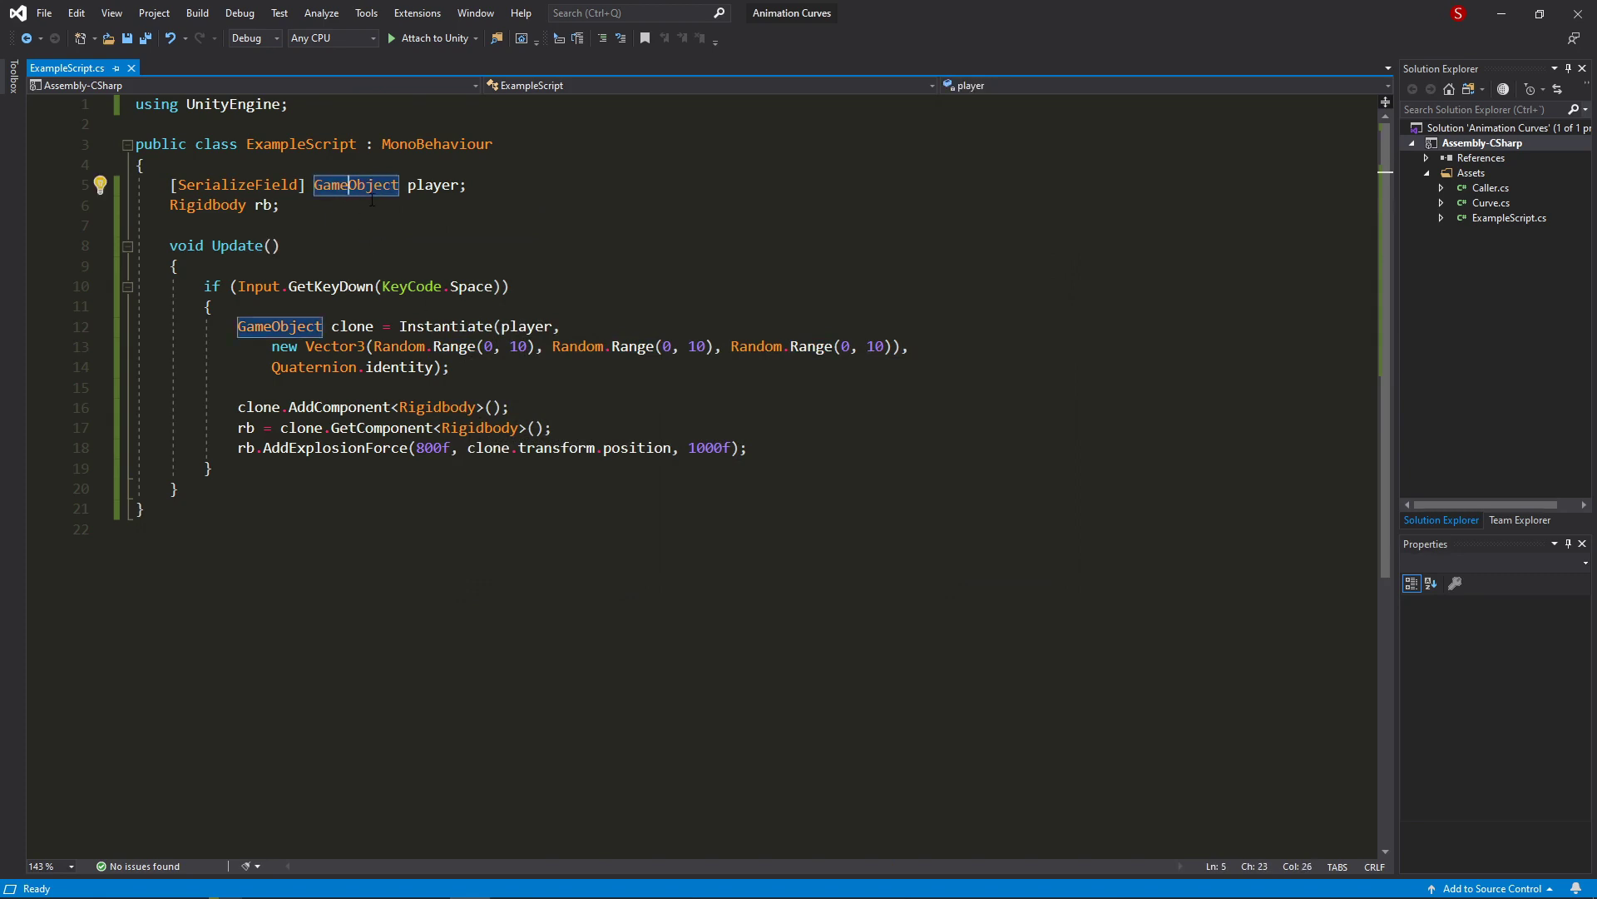
key(ctrl+alt+m)
key(ctrl+h)
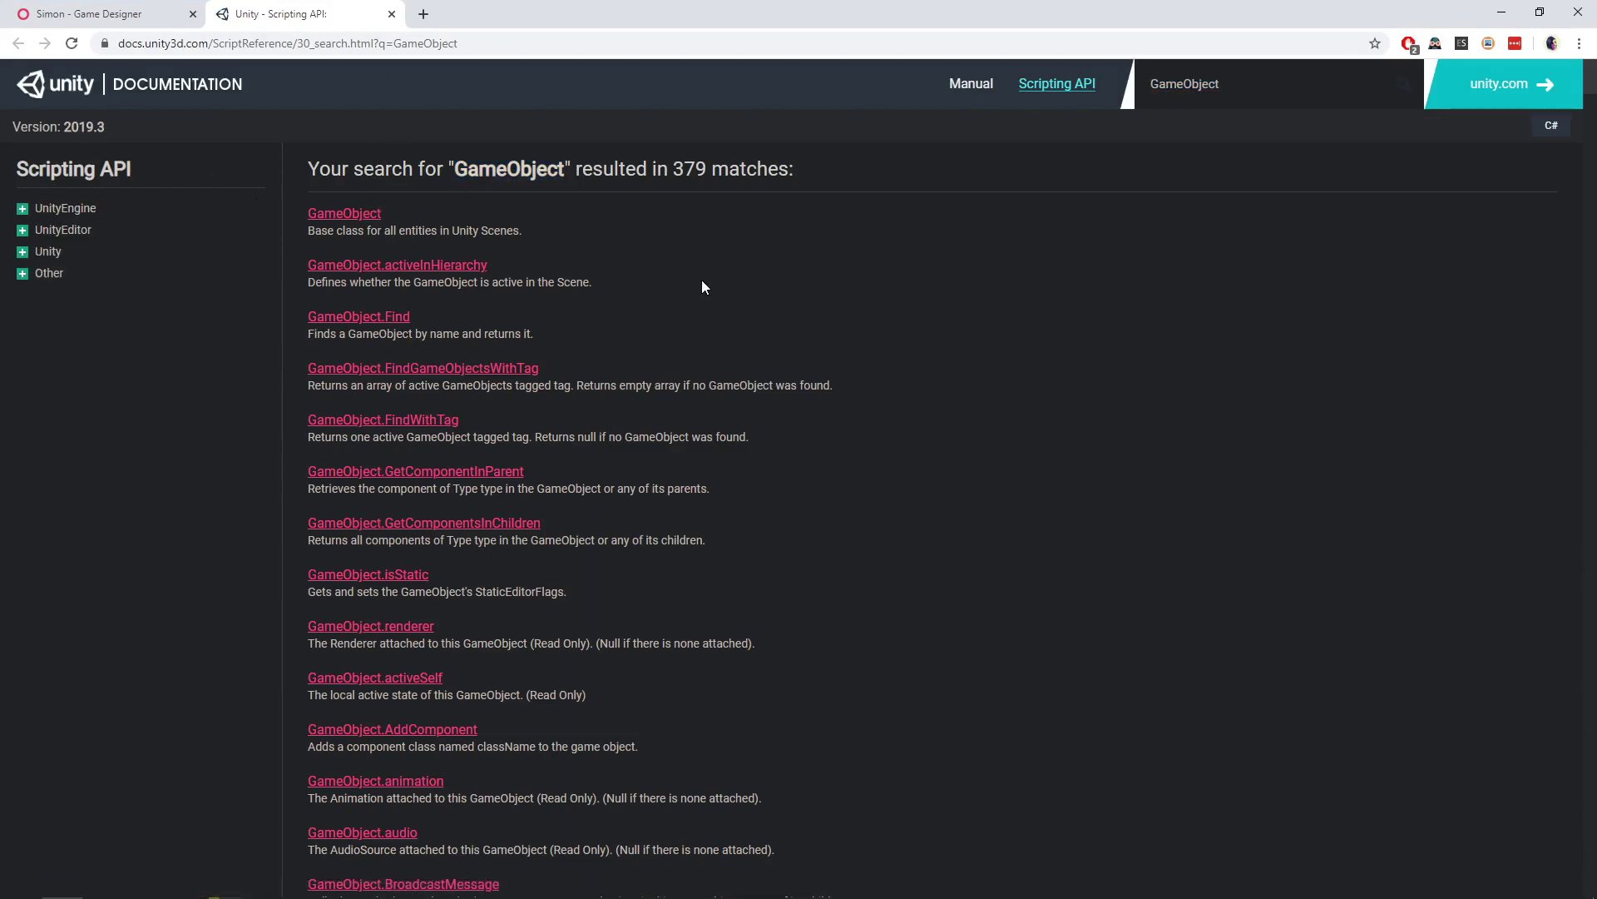
Return to Visual Studio and look up Instantiate in the Unity docs
key(alt+Tab)
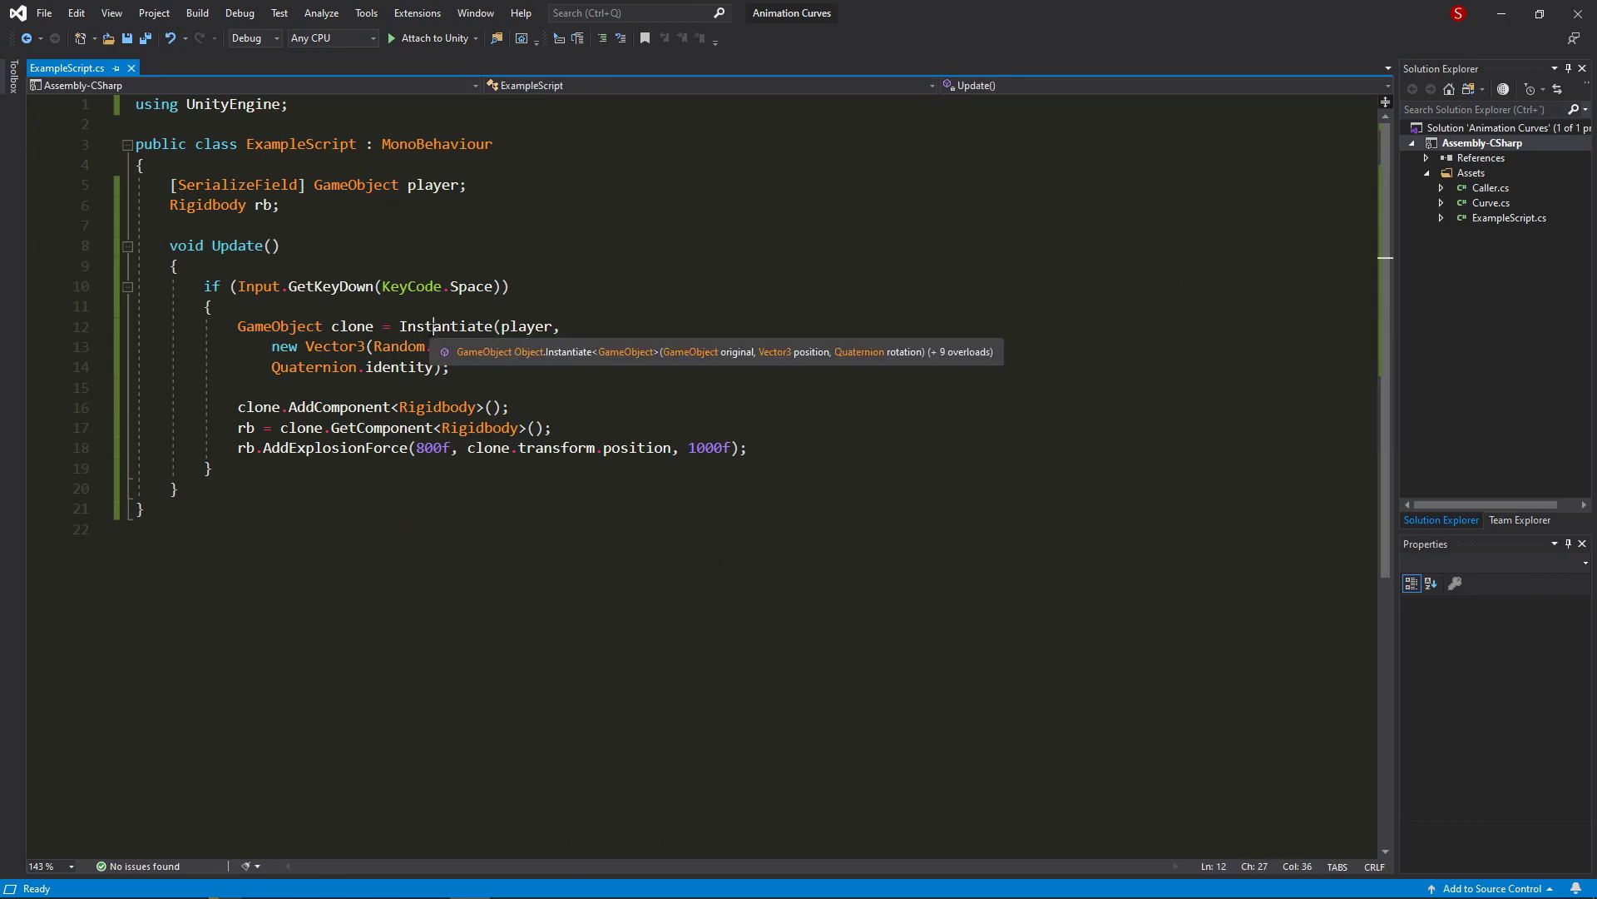
click(429, 327)
key(ctrl+alt+m)
key(ctrl+h)
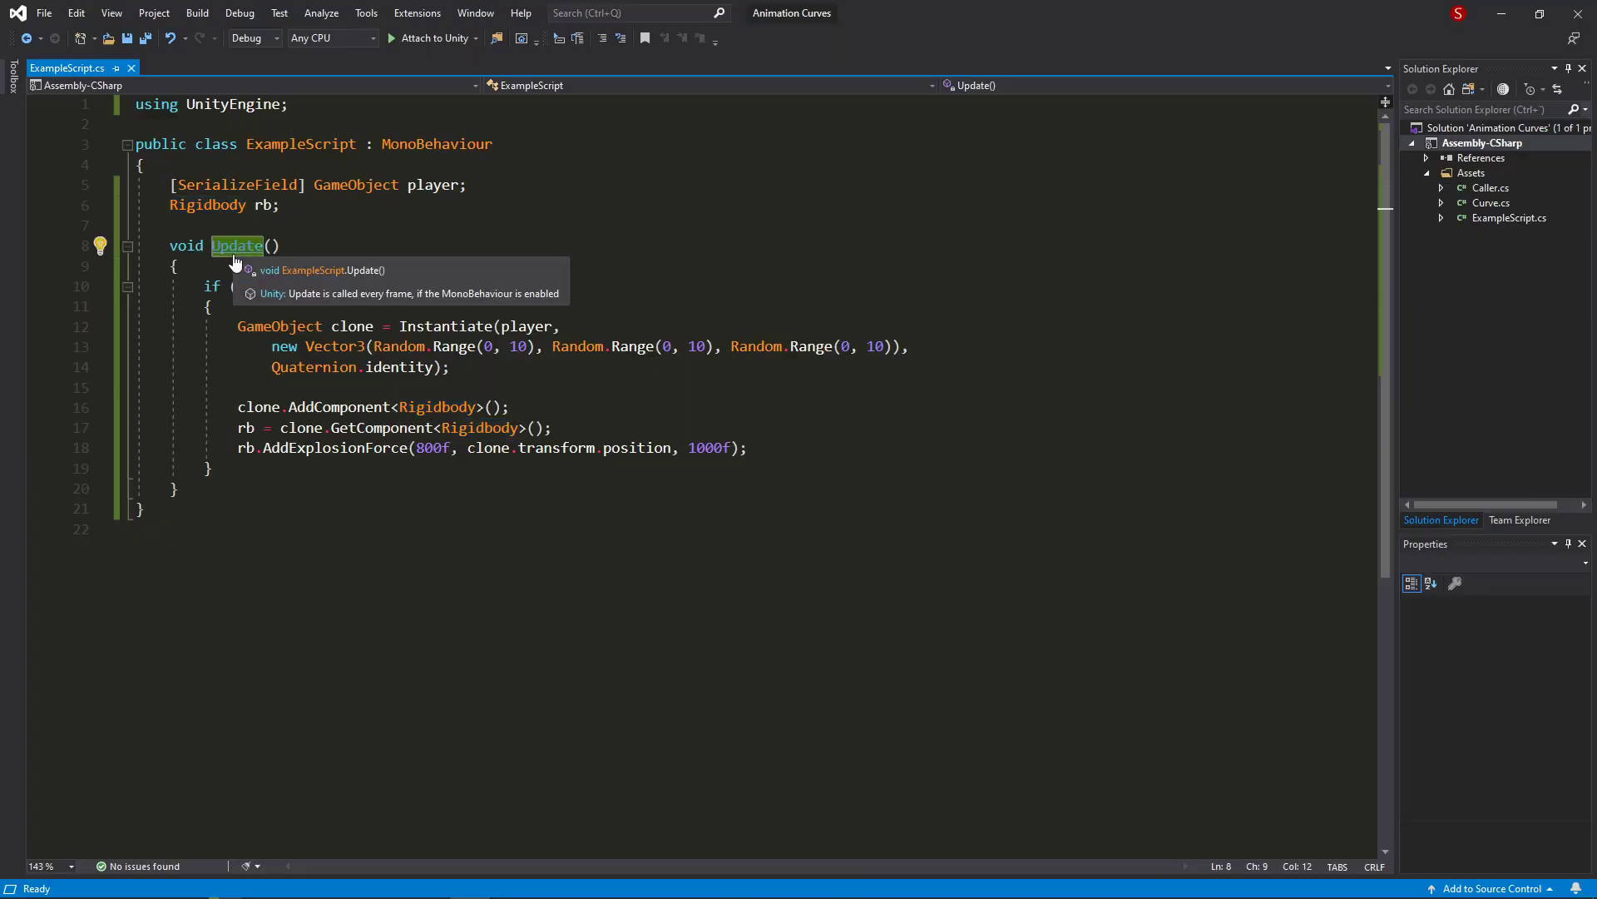
Look up Update in the Unity docs, then switch to the first blog post tab
key(ctrl+alt+m)
key(ctrl+h)
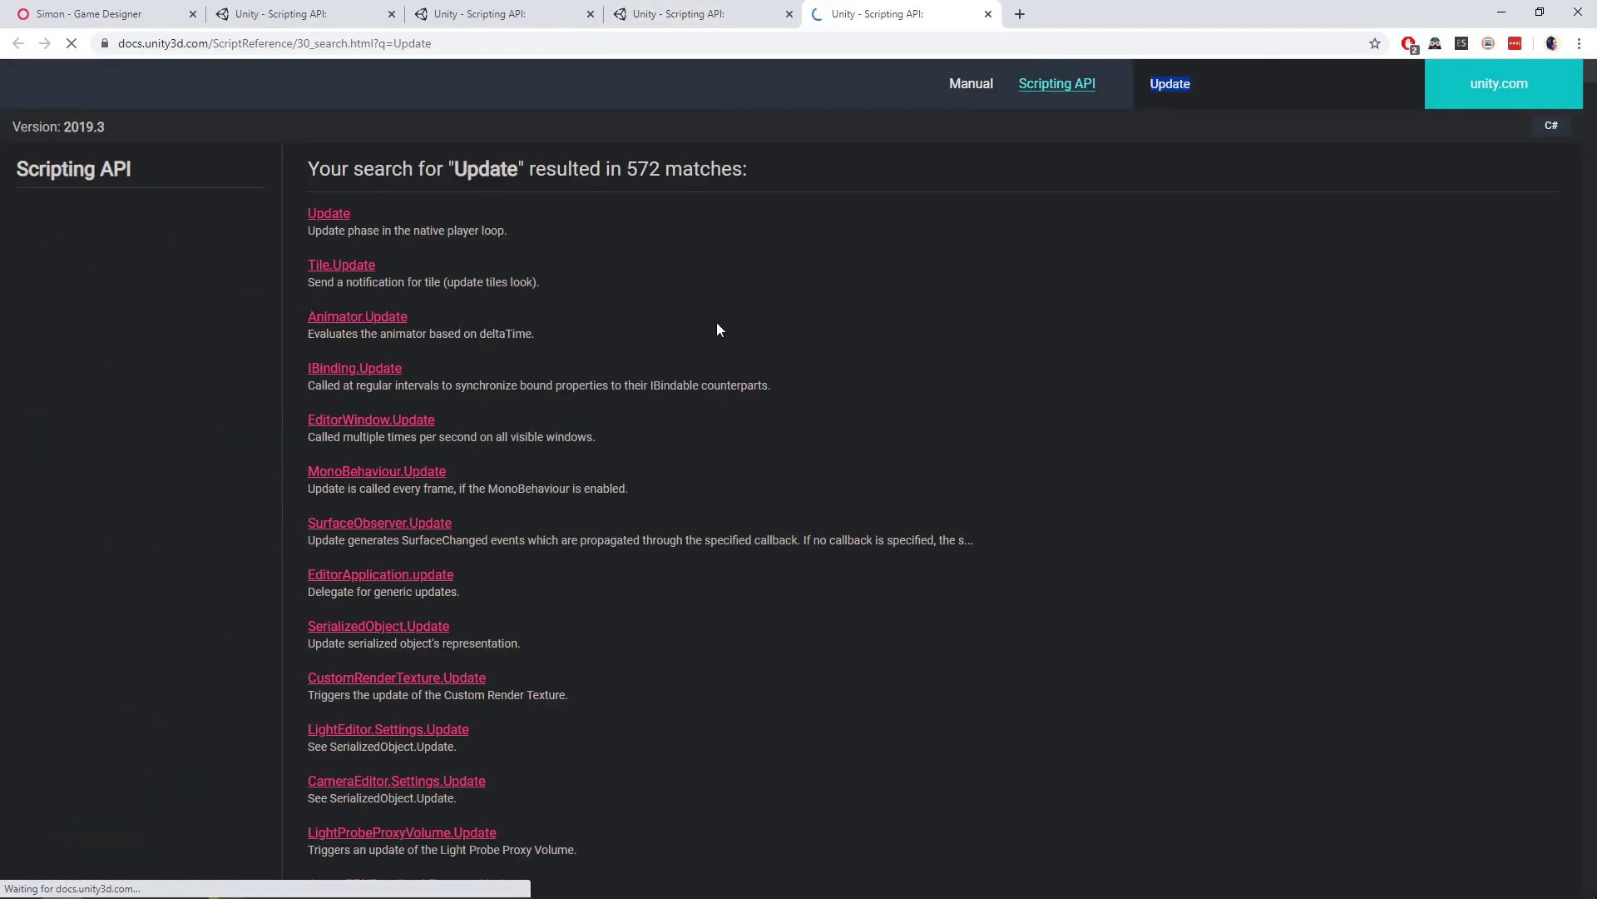
key(ctrl+1)
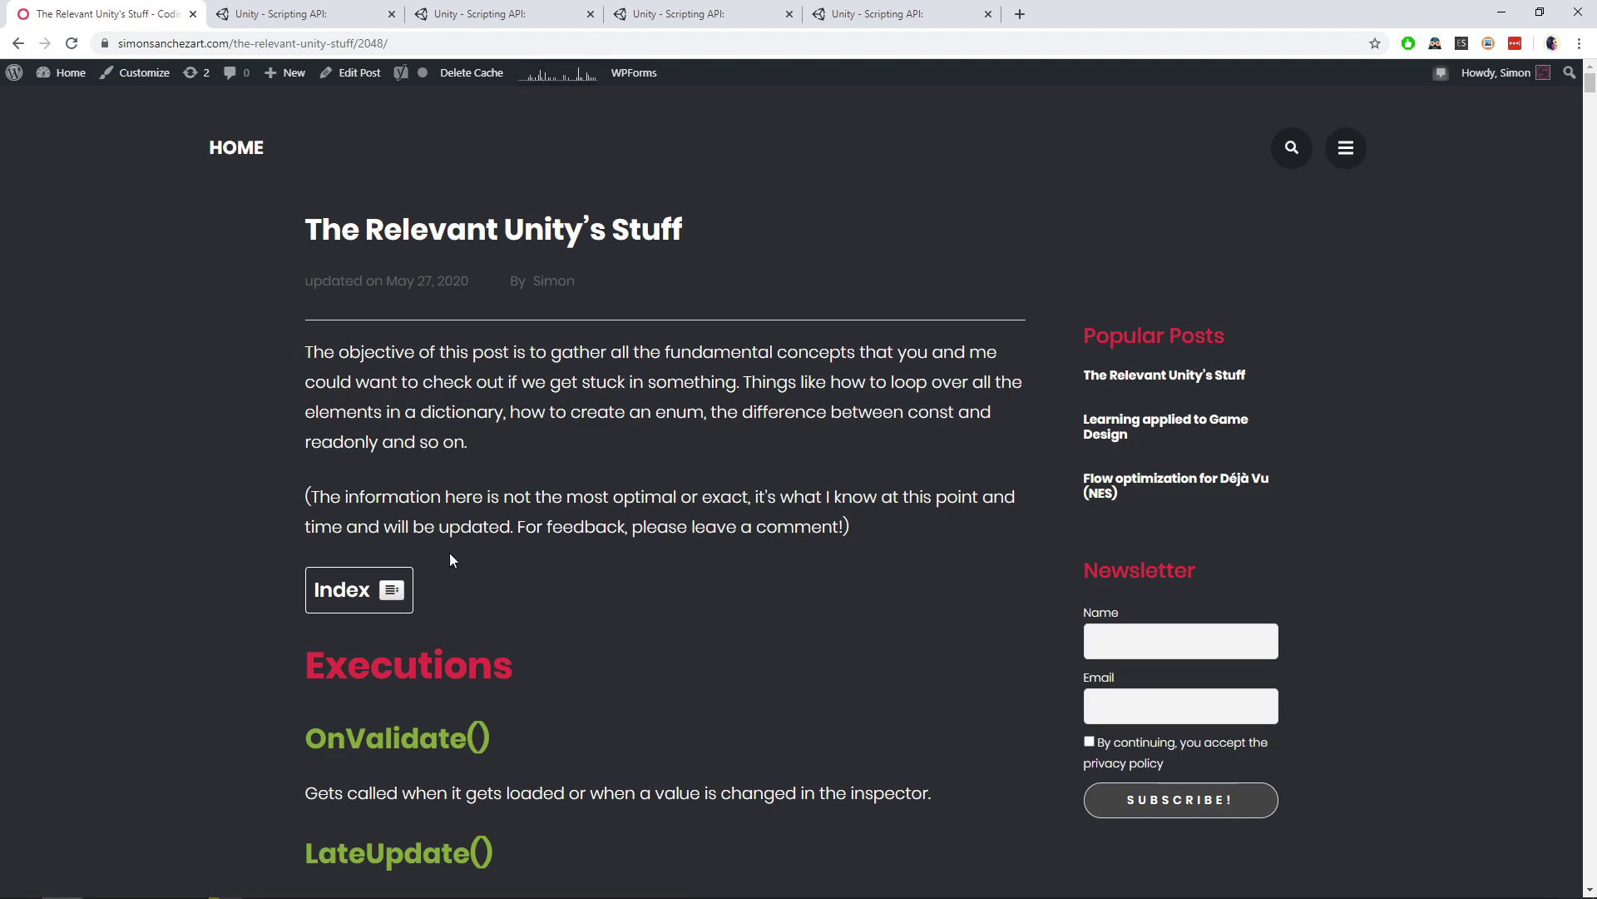
Expand the blog post's Index to list sections from Executions to Optimization tips
click(391, 589)
scroll(432, 223, down, 4)
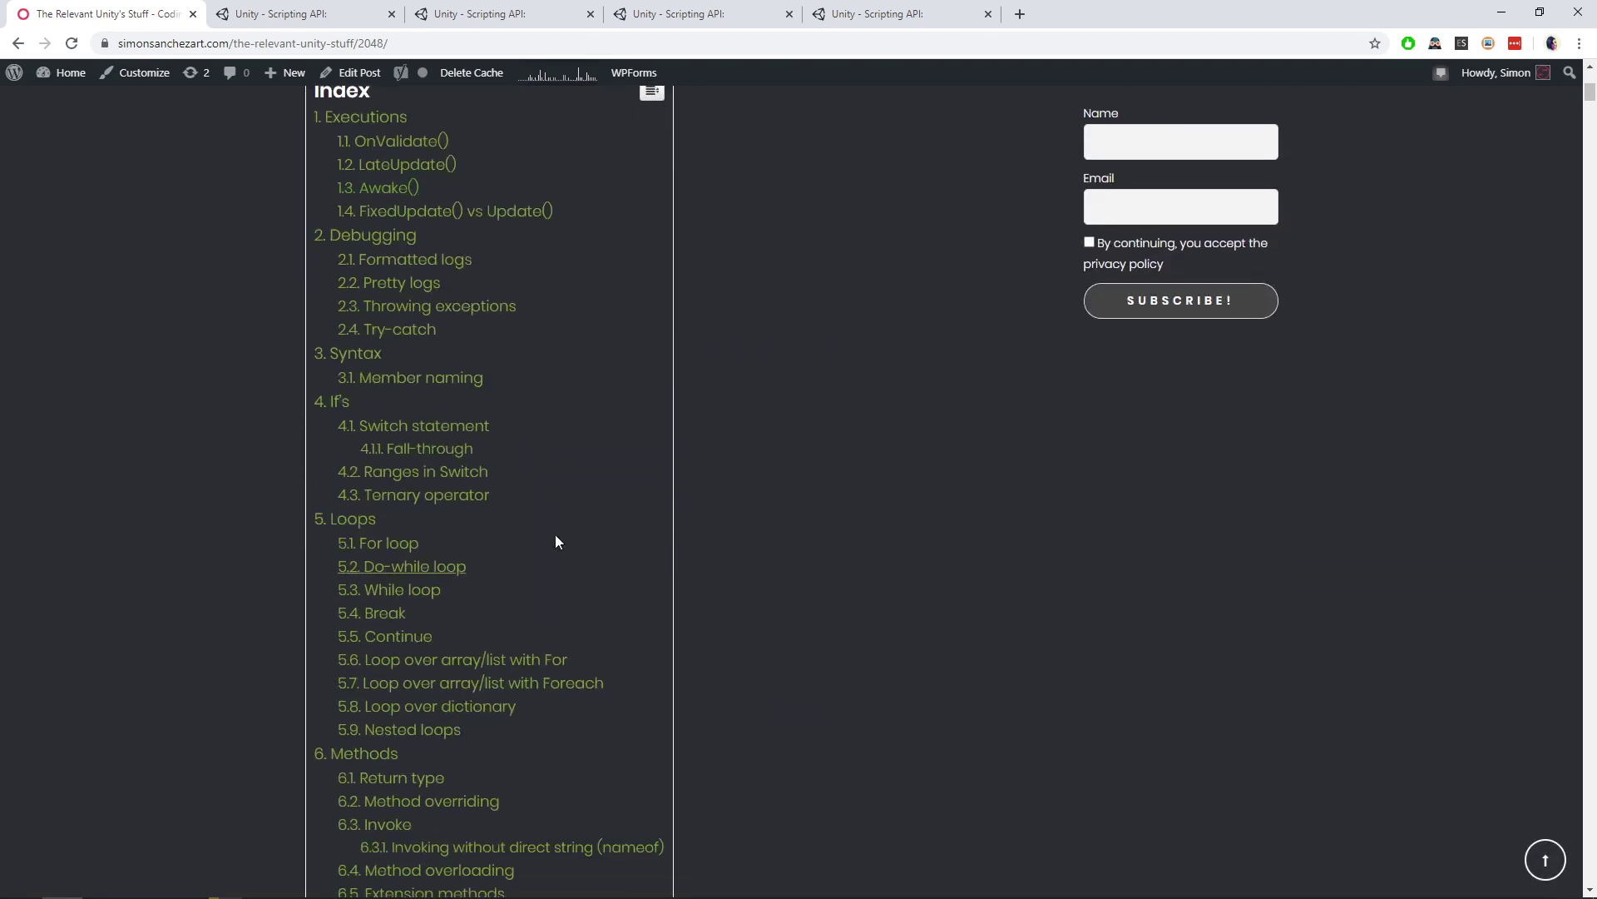
scroll(502, 481, down, 2)
scroll(354, 492, down, 3)
scroll(492, 443, down, 5)
scroll(452, 404, down, 5)
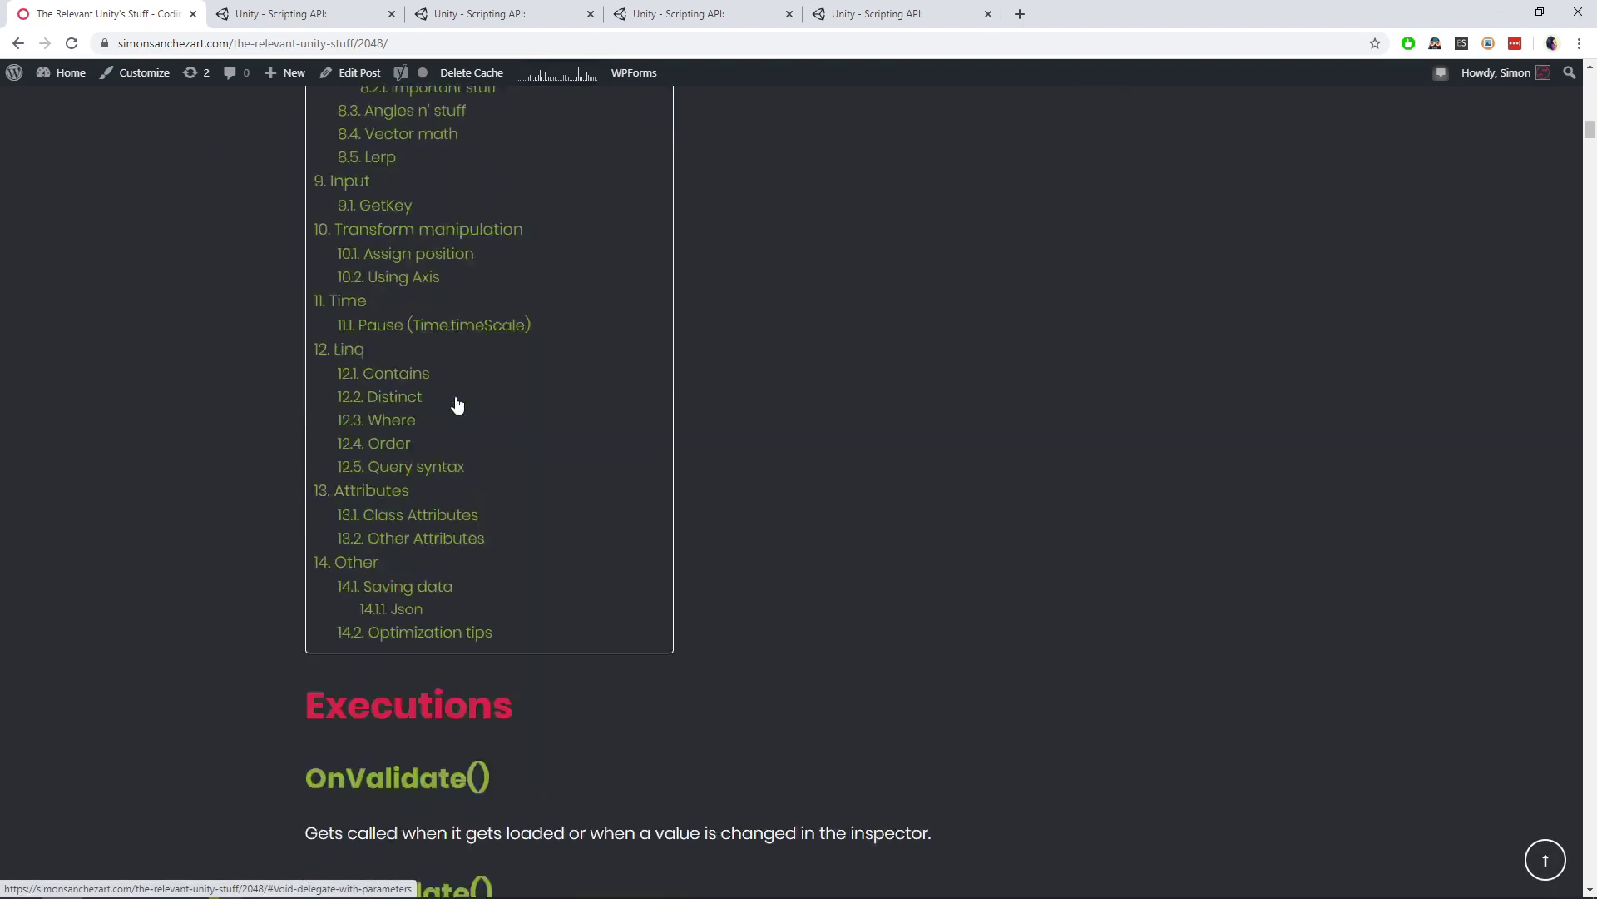
scroll(993, 406, up, 6)
scroll(991, 406, up, 6)
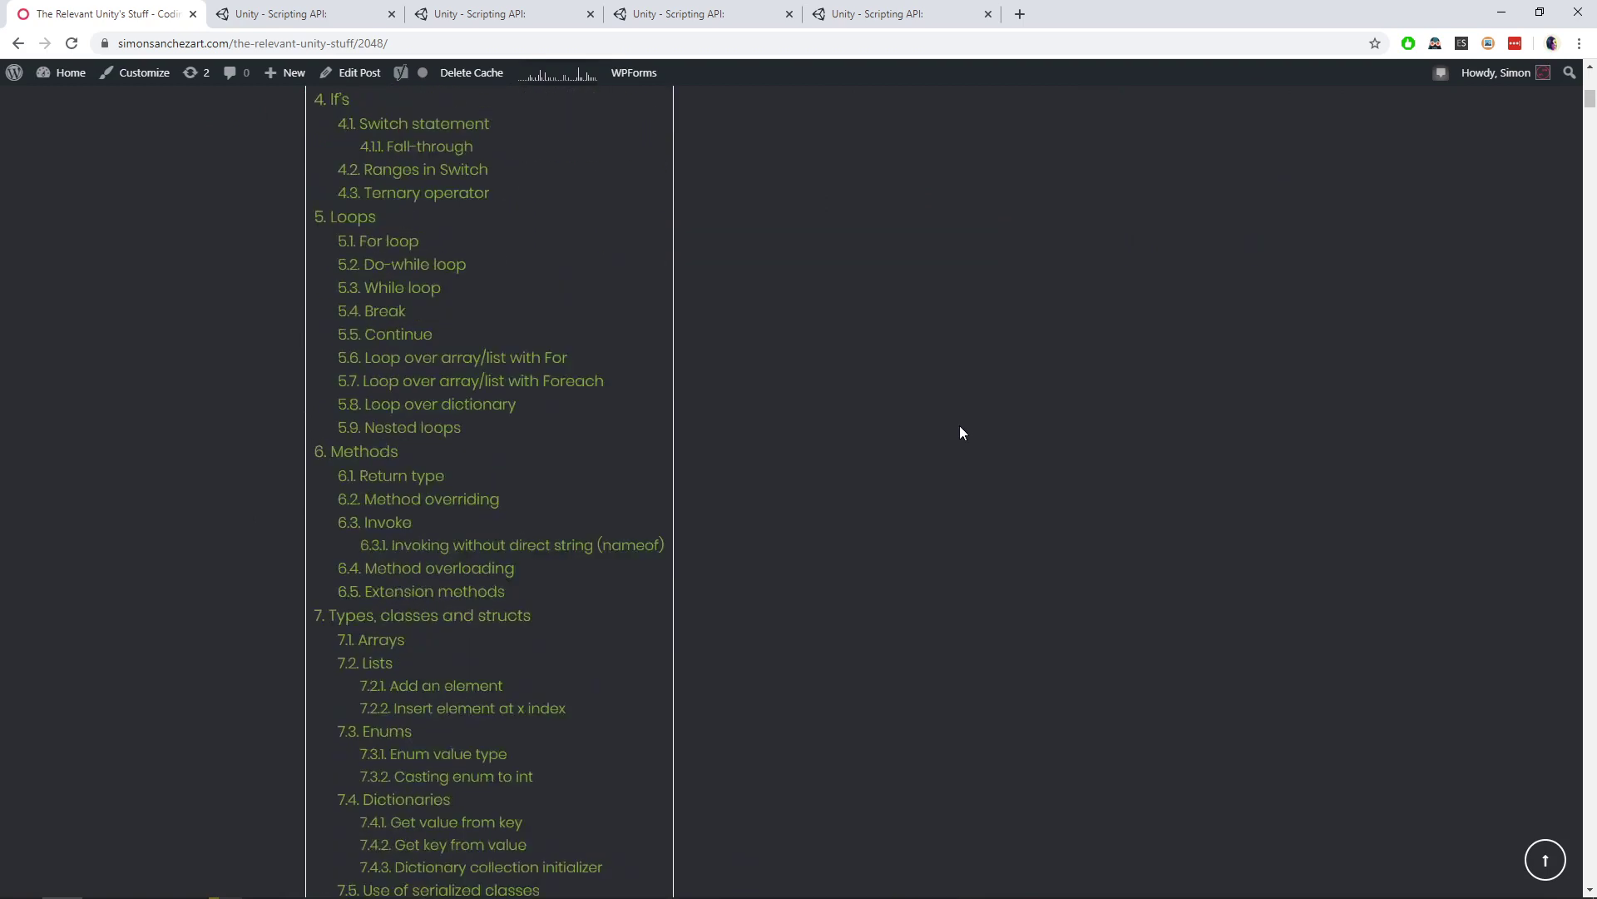
scroll(960, 426, up, 6)
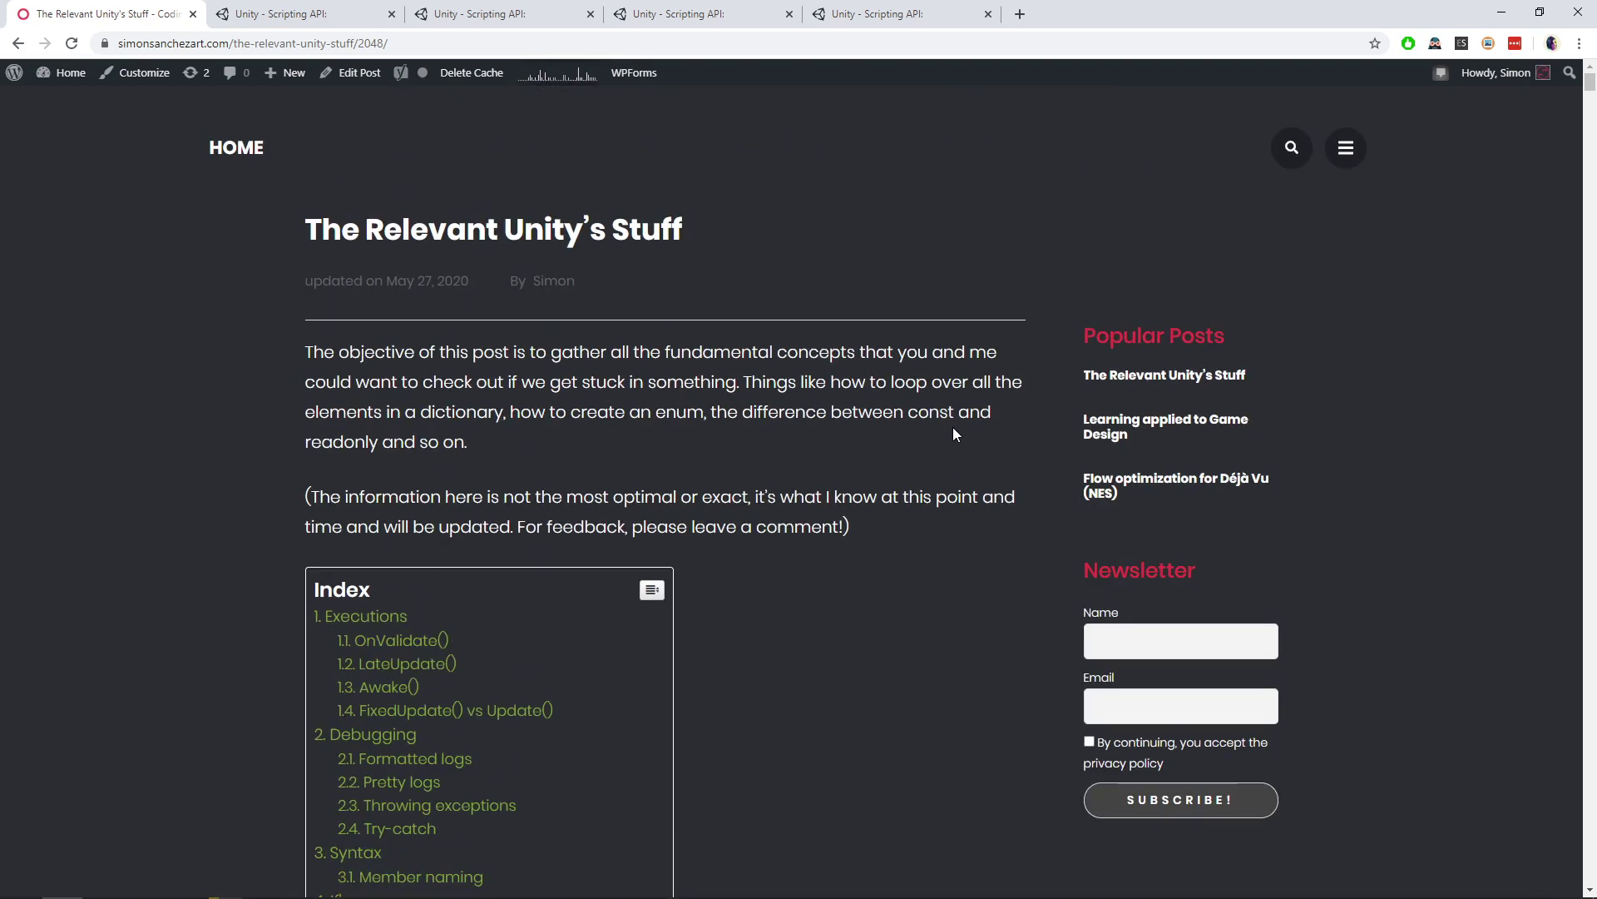